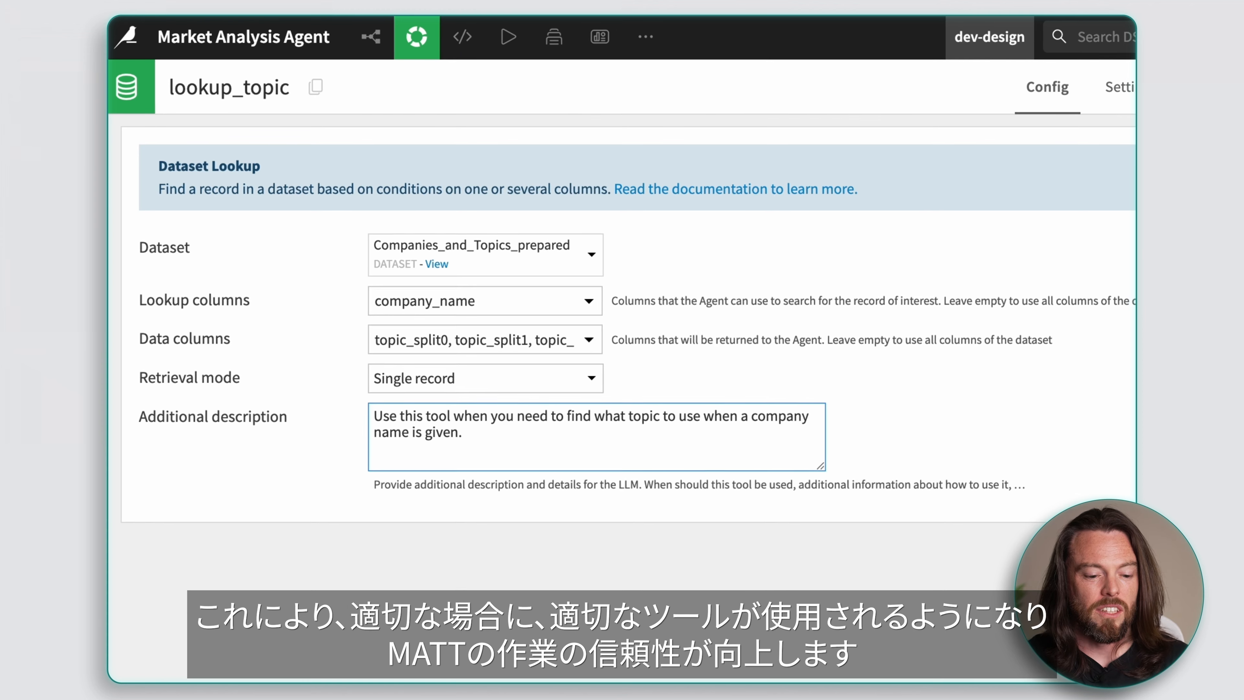
Step: Save the lookup_topic tool and create a Dataset Append agent tool named append_dataset
left_click(1047, 104)
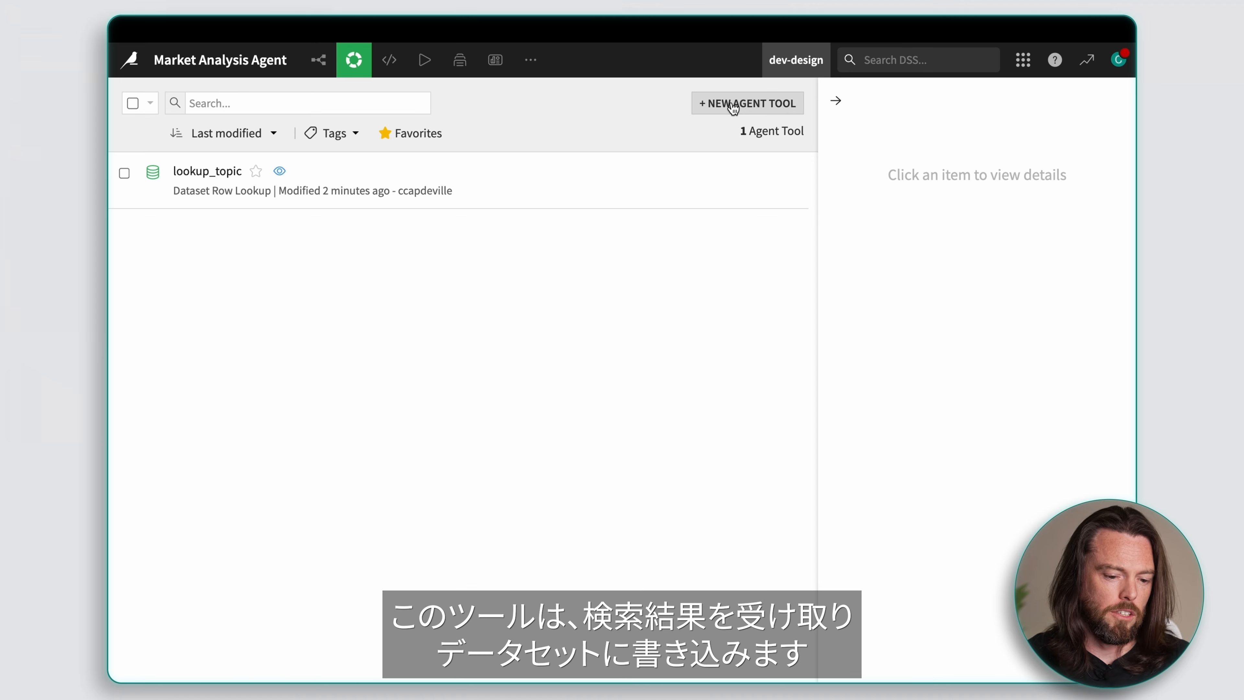
left_click(733, 105)
type("app")
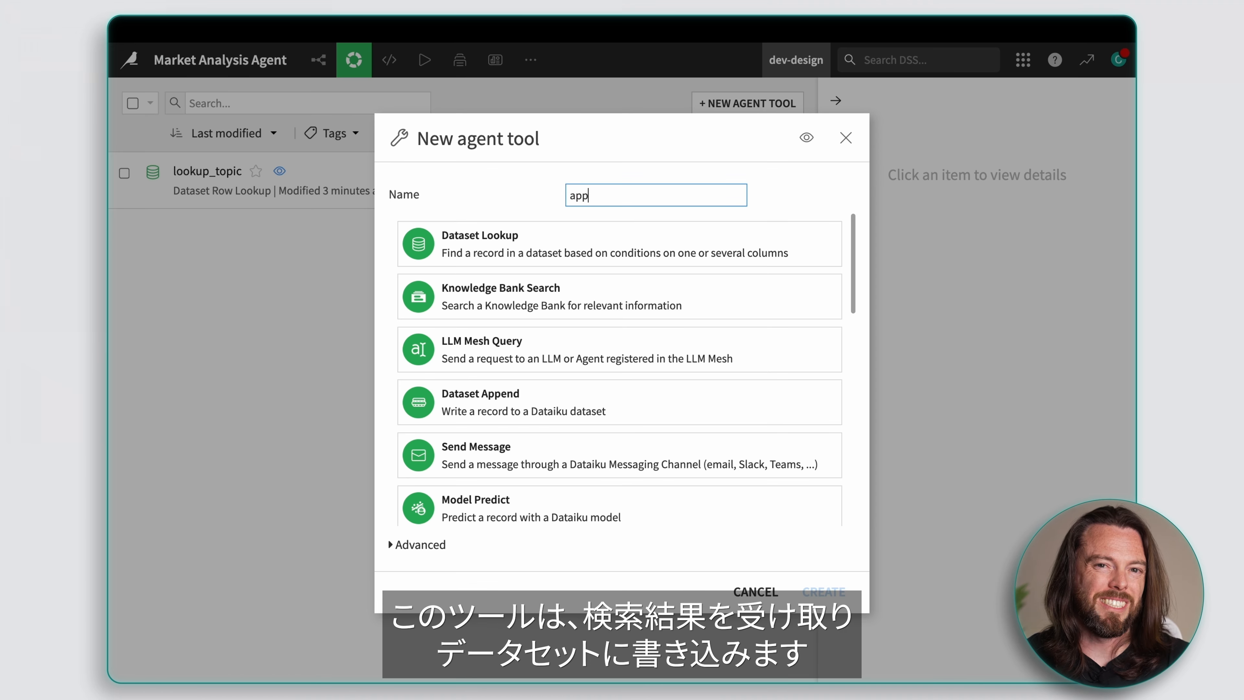
type("end_dataset")
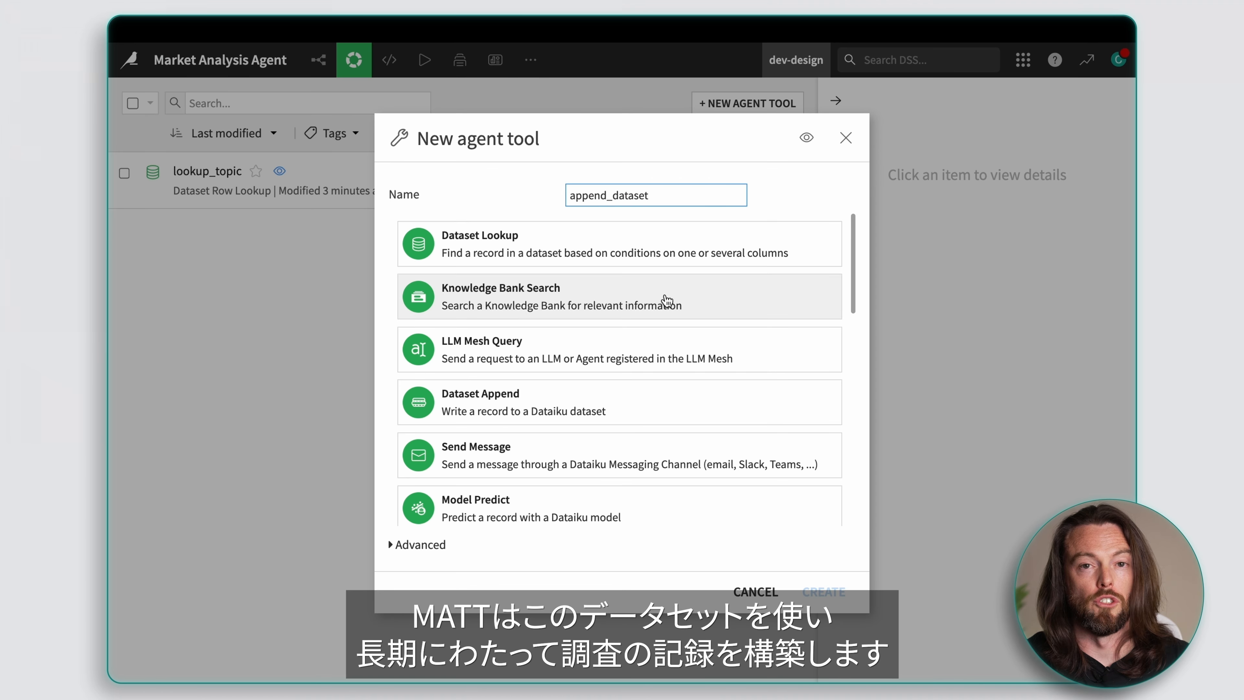
left_click(538, 402)
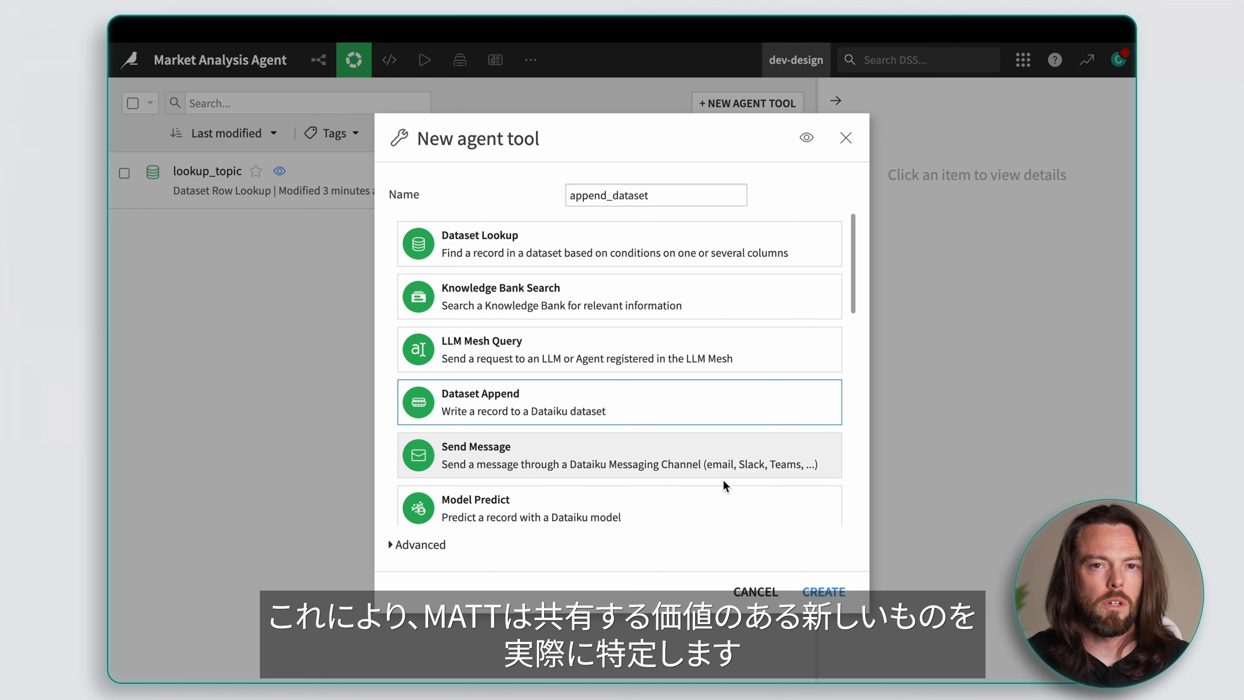
left_click(813, 593)
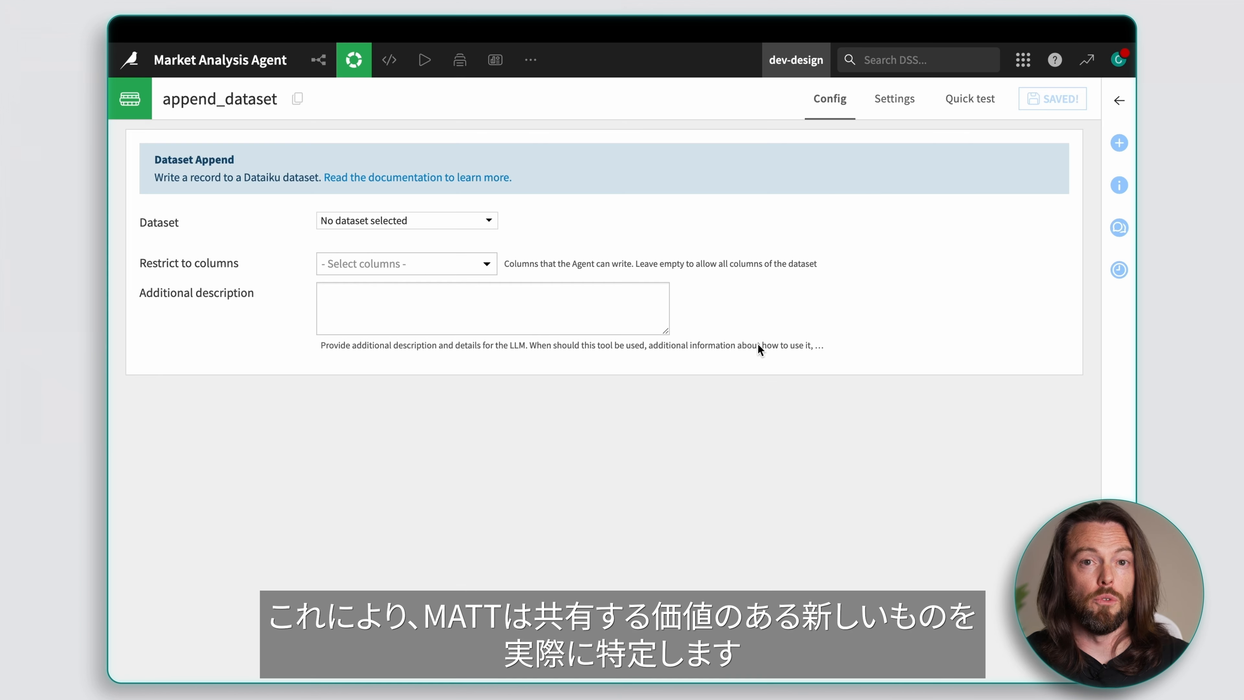
Step: Set the dataset to Research_Log, enter the description "Use this tool to record your findings each time you search the web." and save the tool
left_click(487, 221)
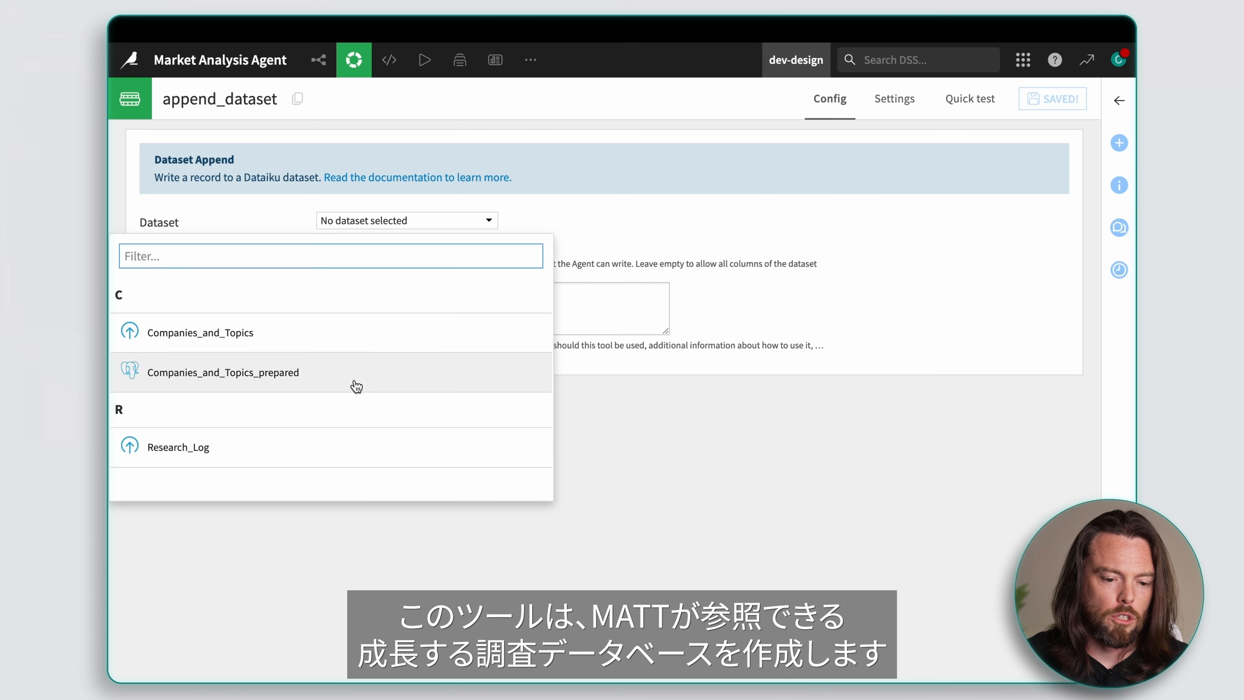
left_click(231, 454)
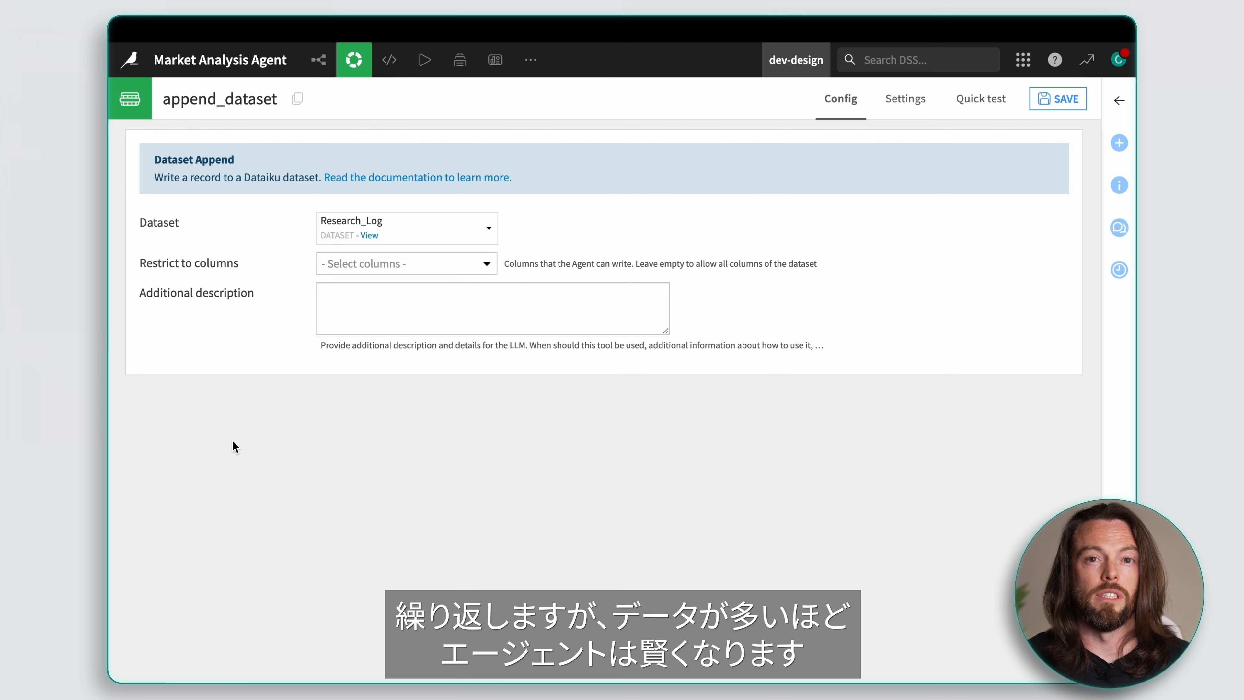
type("Use this tool to record your findings each time you search the web.")
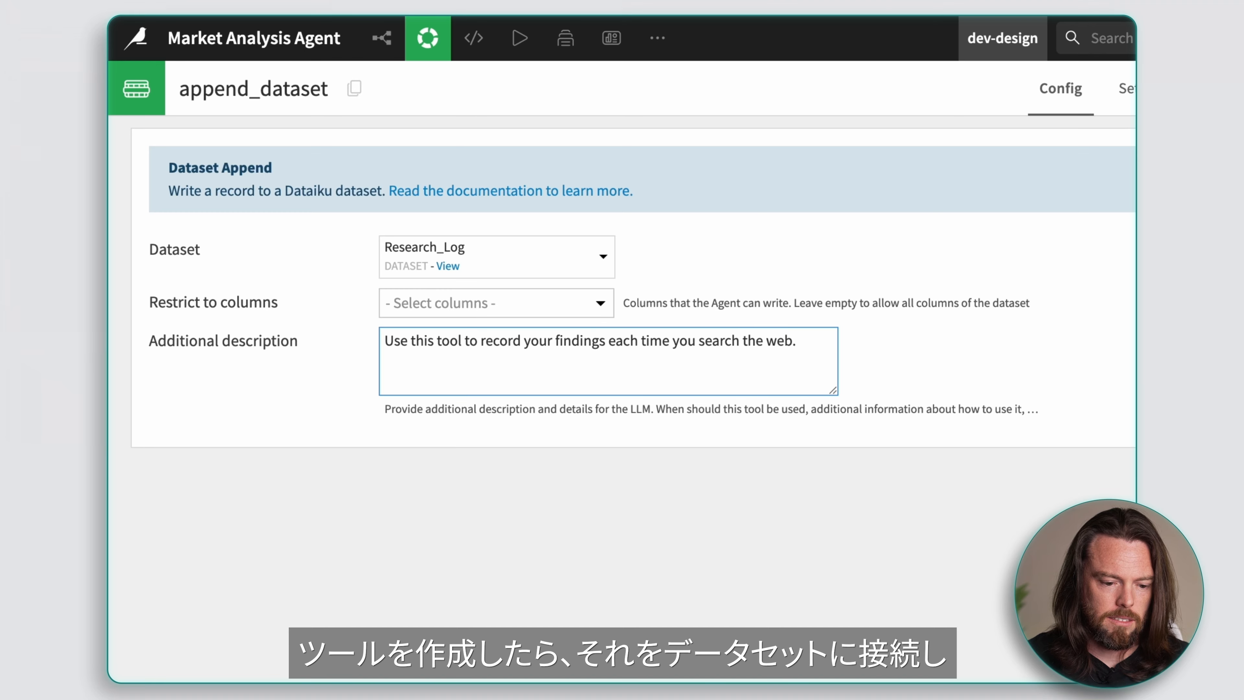
left_click(600, 304)
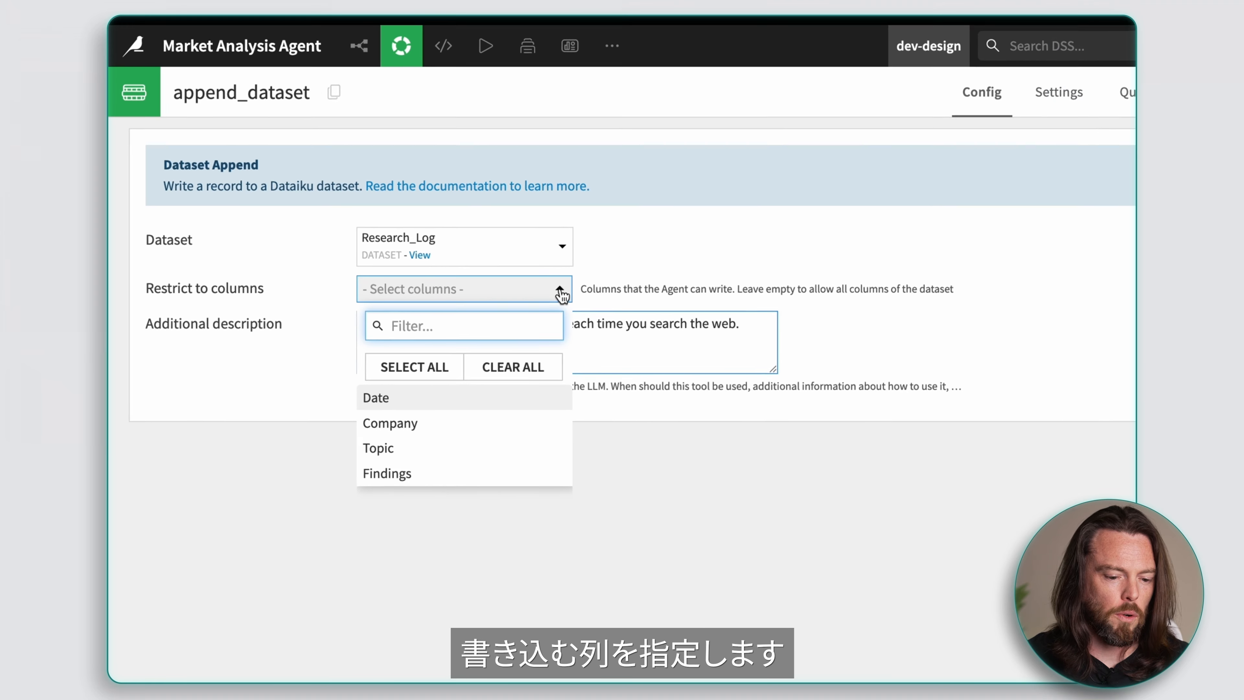
left_click(1050, 100)
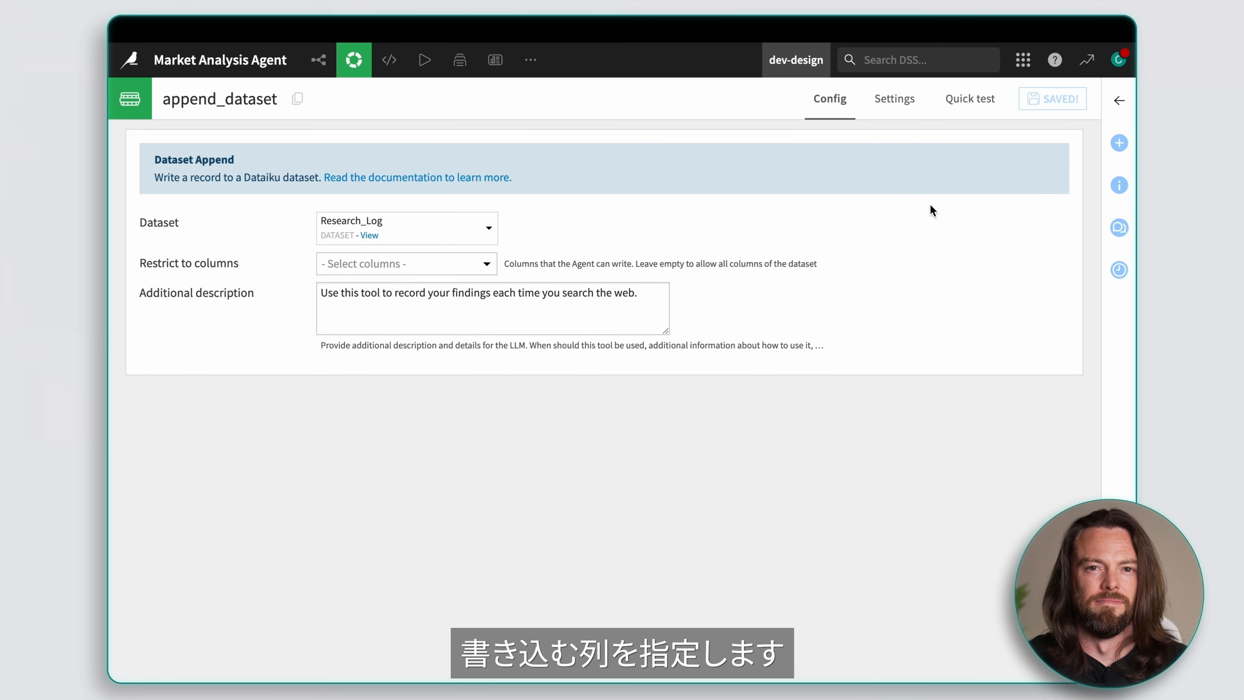
Step: Create a Search The Web (Google) agent tool named search_web
left_click(354, 60)
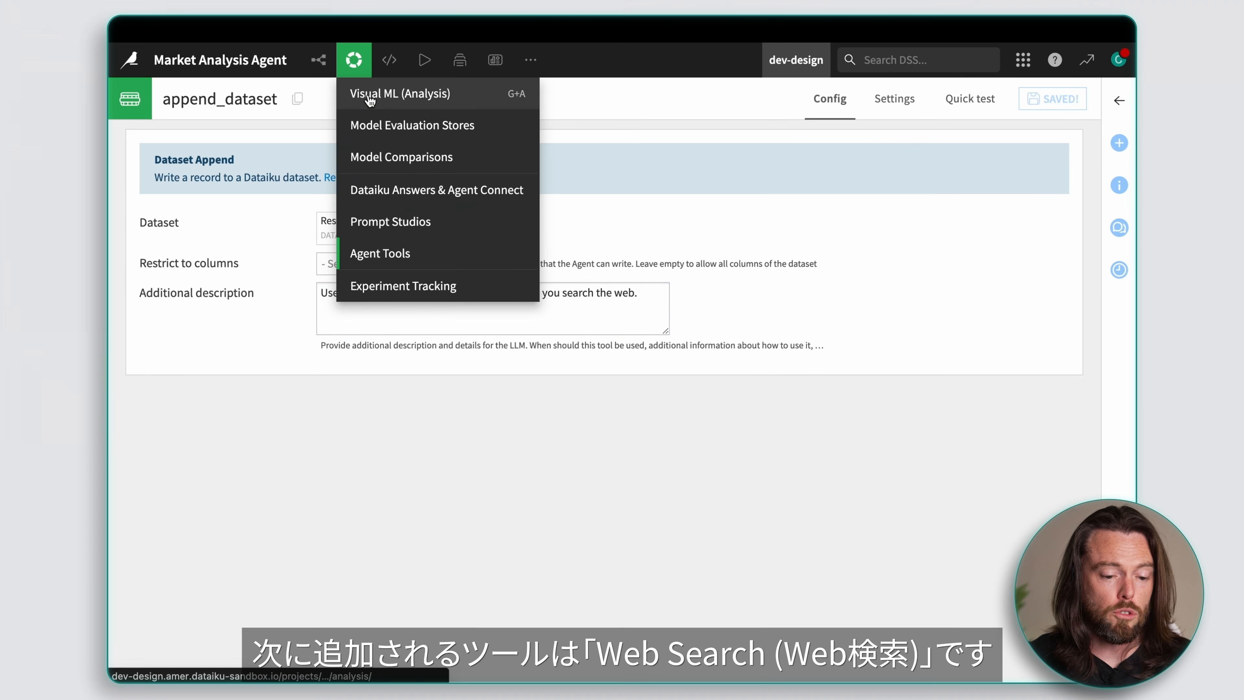
left_click(380, 253)
left_click(728, 103)
type("search_web")
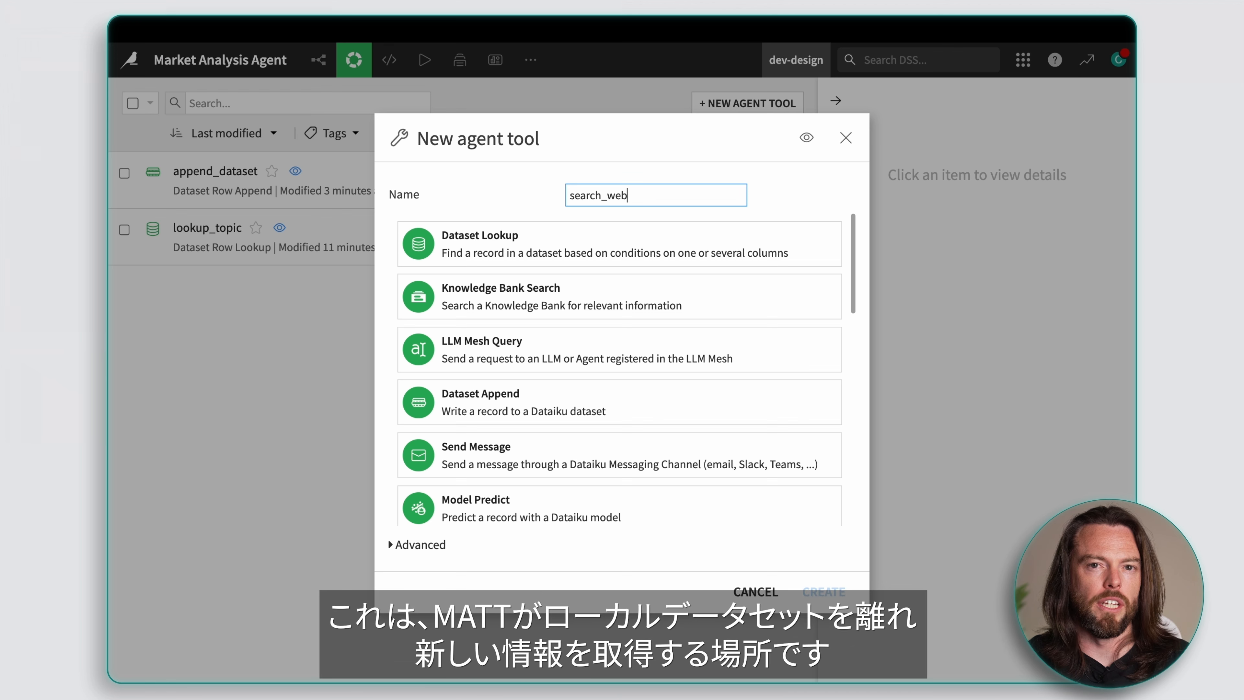
left_click_drag(852, 265, 858, 456)
scroll(782, 468, "down", 2)
left_click(626, 454)
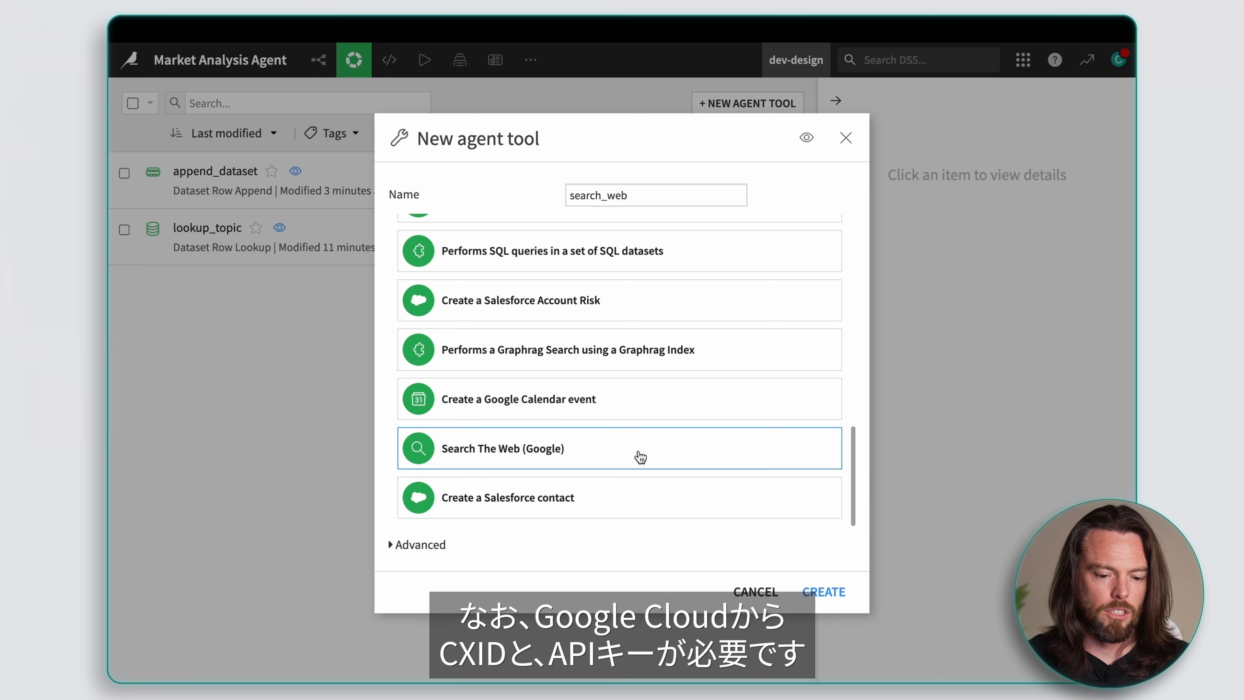
left_click(824, 592)
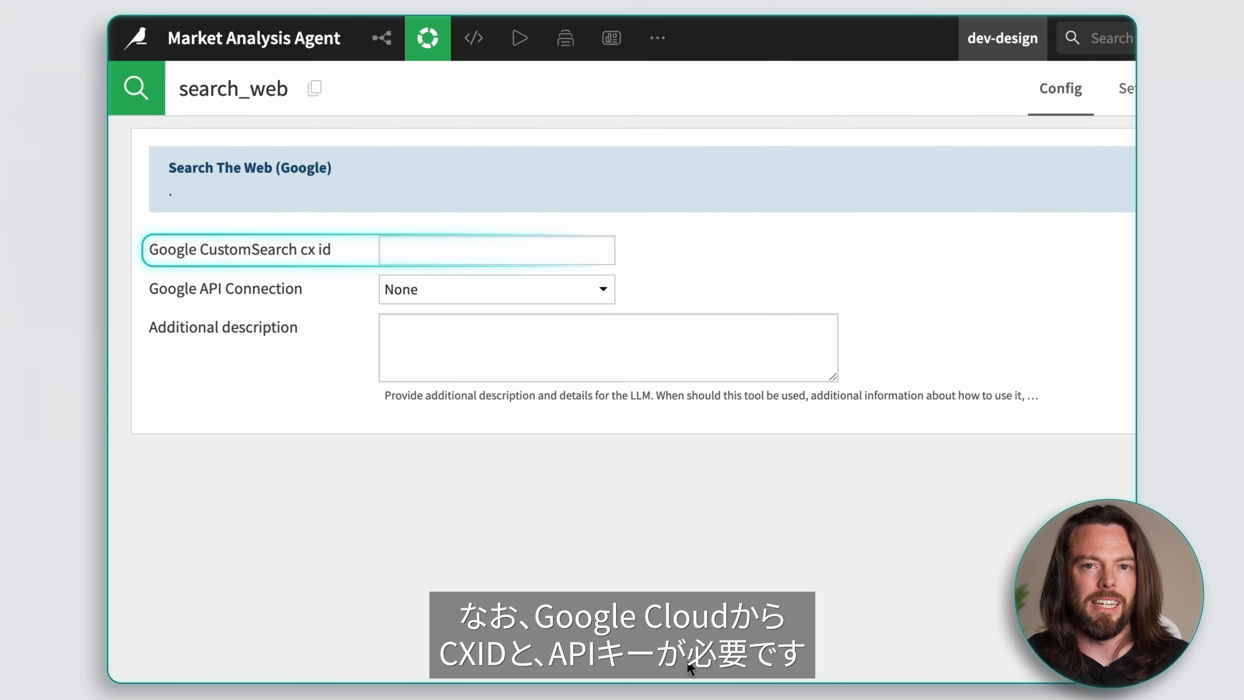
Step: Enter the Google CustomSearch cx id and set the Google API connection to Entire Web Search with SafeSearch
left_click(555, 249)
key("ctrl+v")
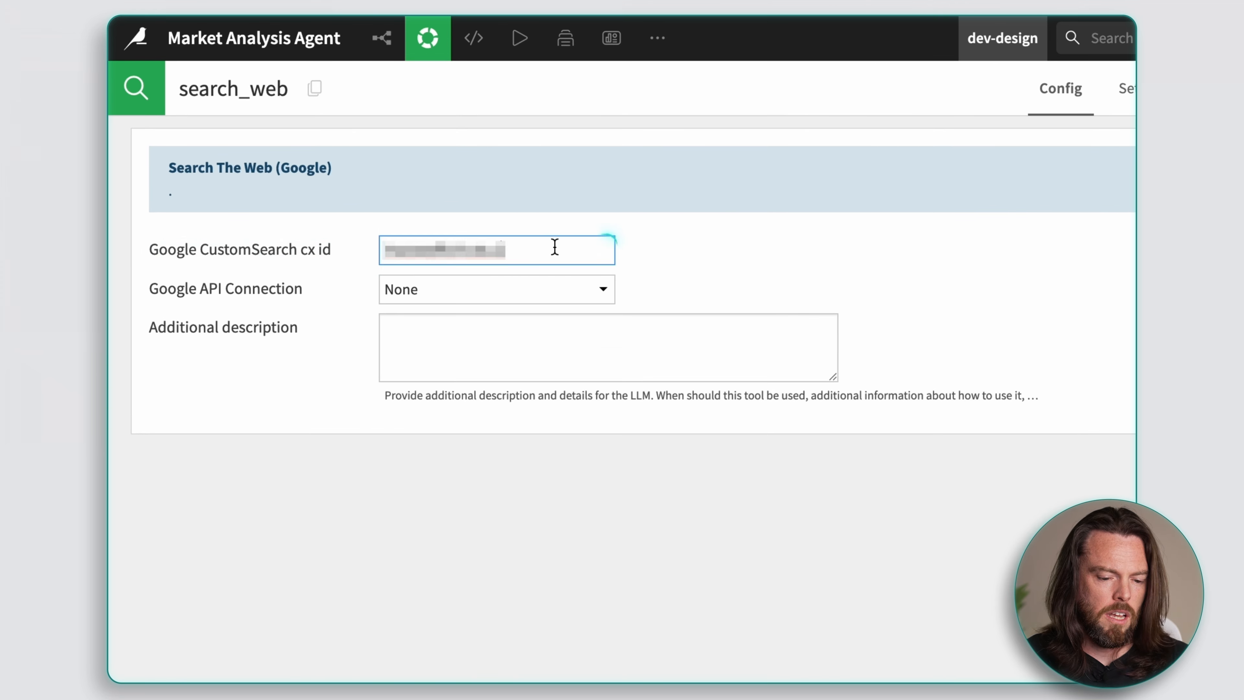
left_click(602, 292)
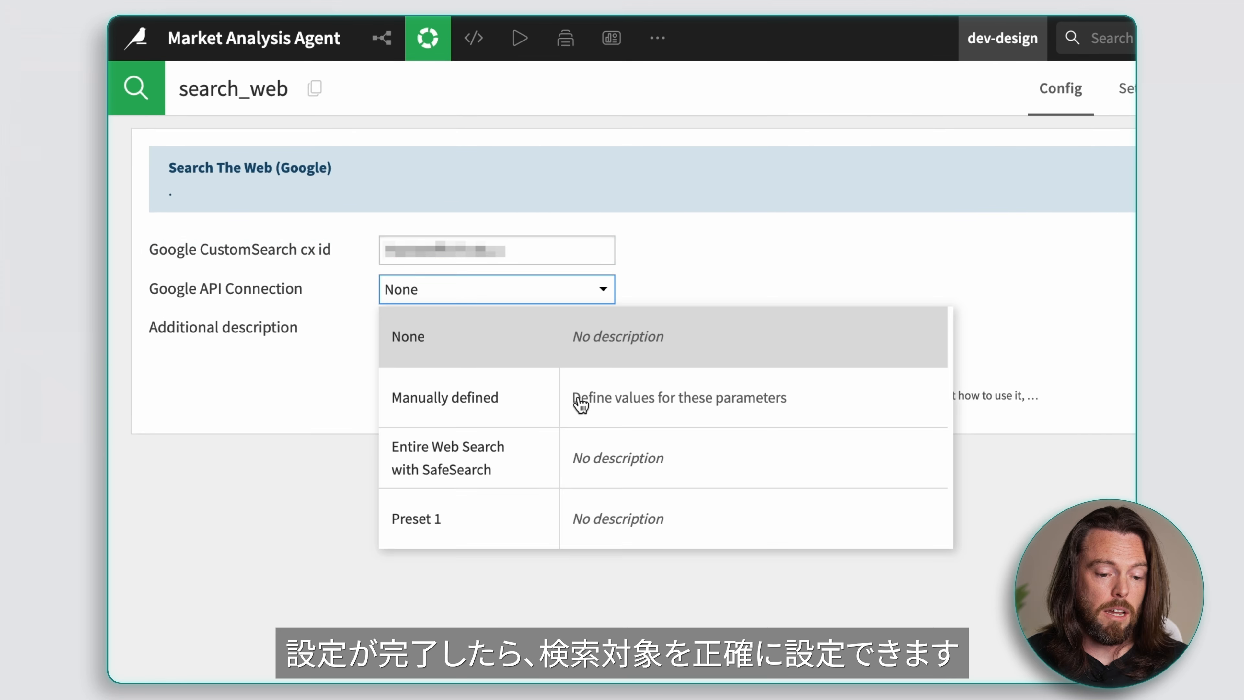
left_click(531, 467)
Step: Enter the additional description "Use this tool to search for news articles for a given company name and topic." and save the tool
key("Tab")
type("U")
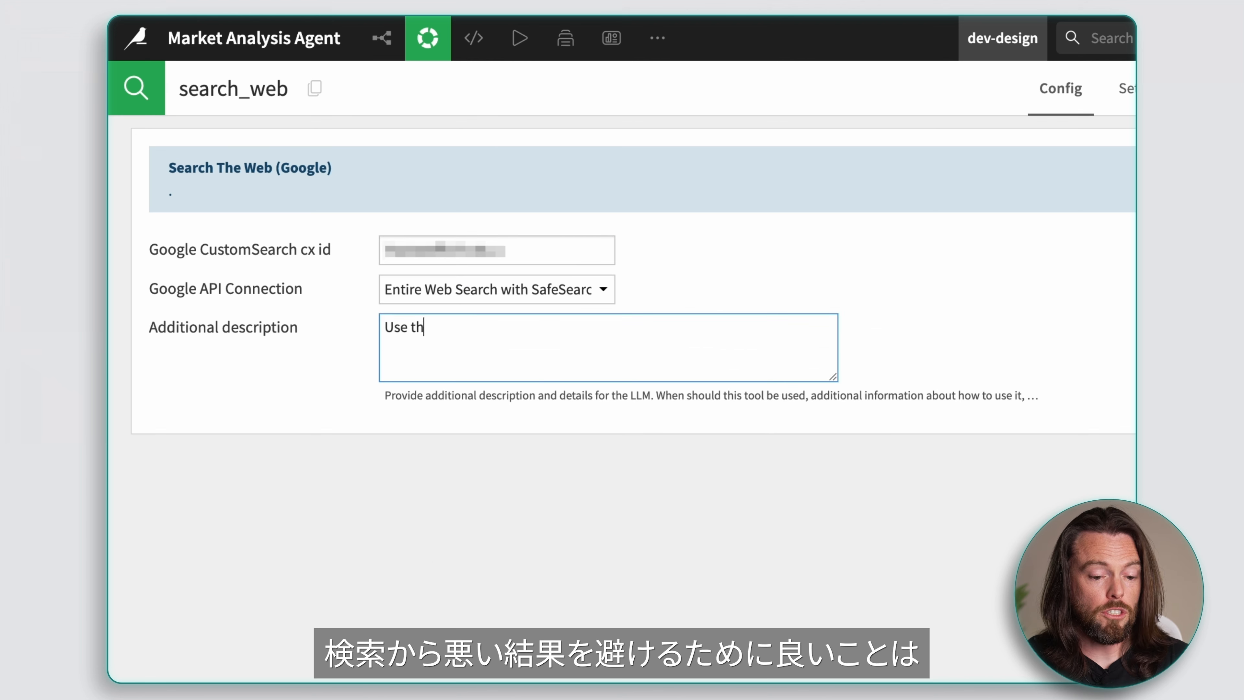
type("se this tool to sear")
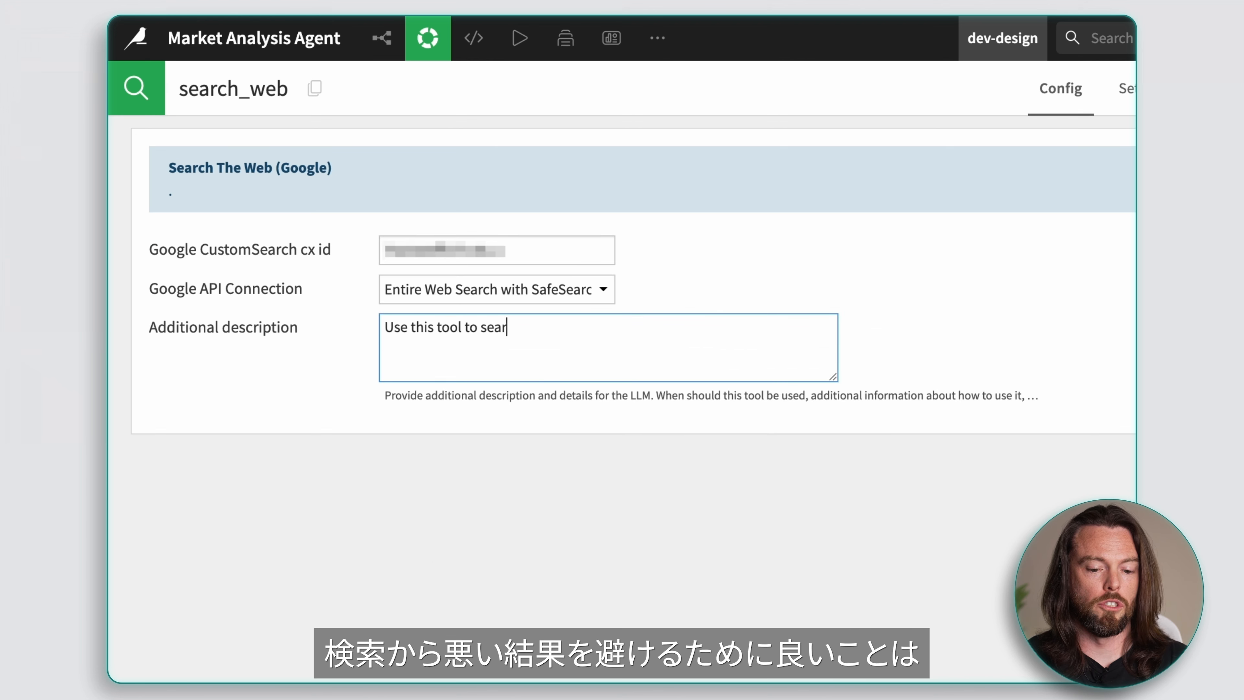
type("ch")
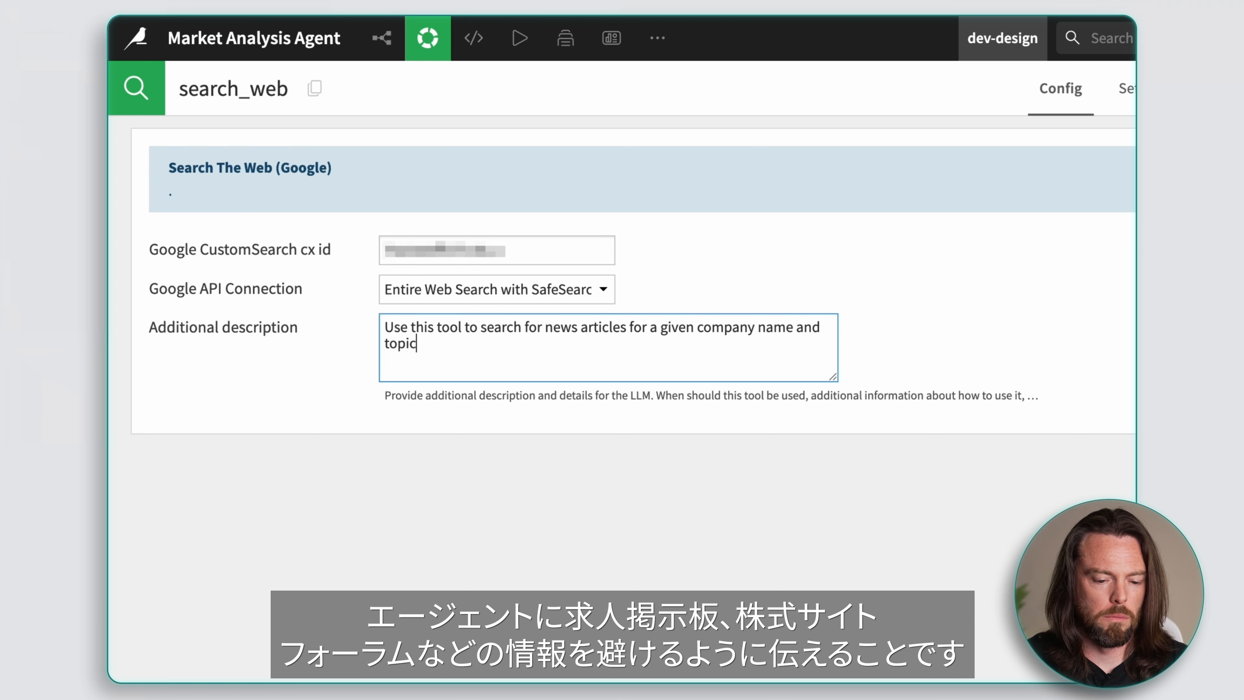
type(".")
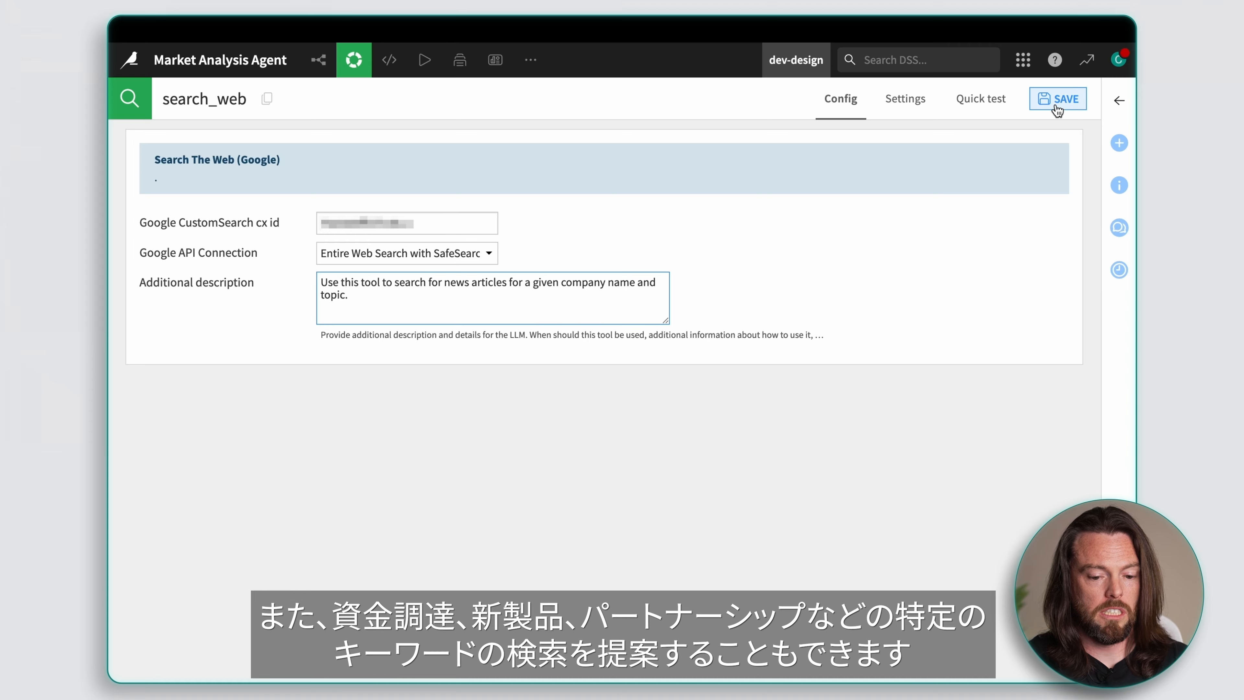
left_click(1054, 103)
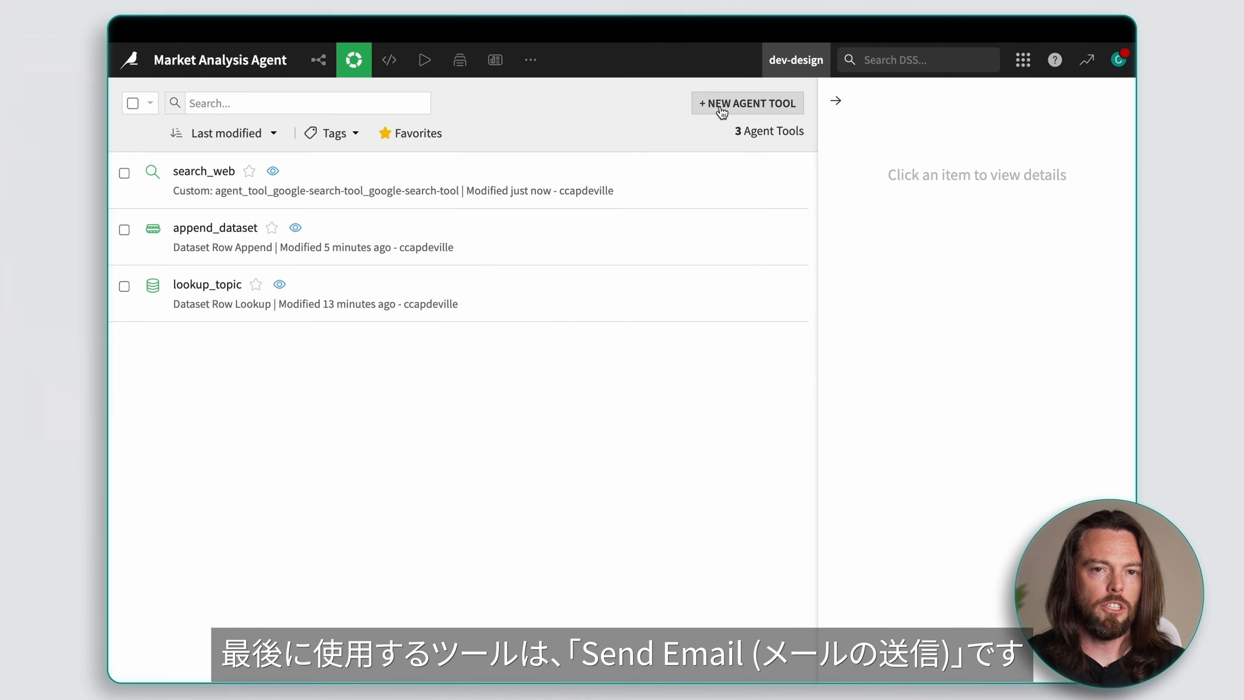
Step: Create a Send Message agent tool named send_email
left_click(729, 104)
type("send_")
type("email")
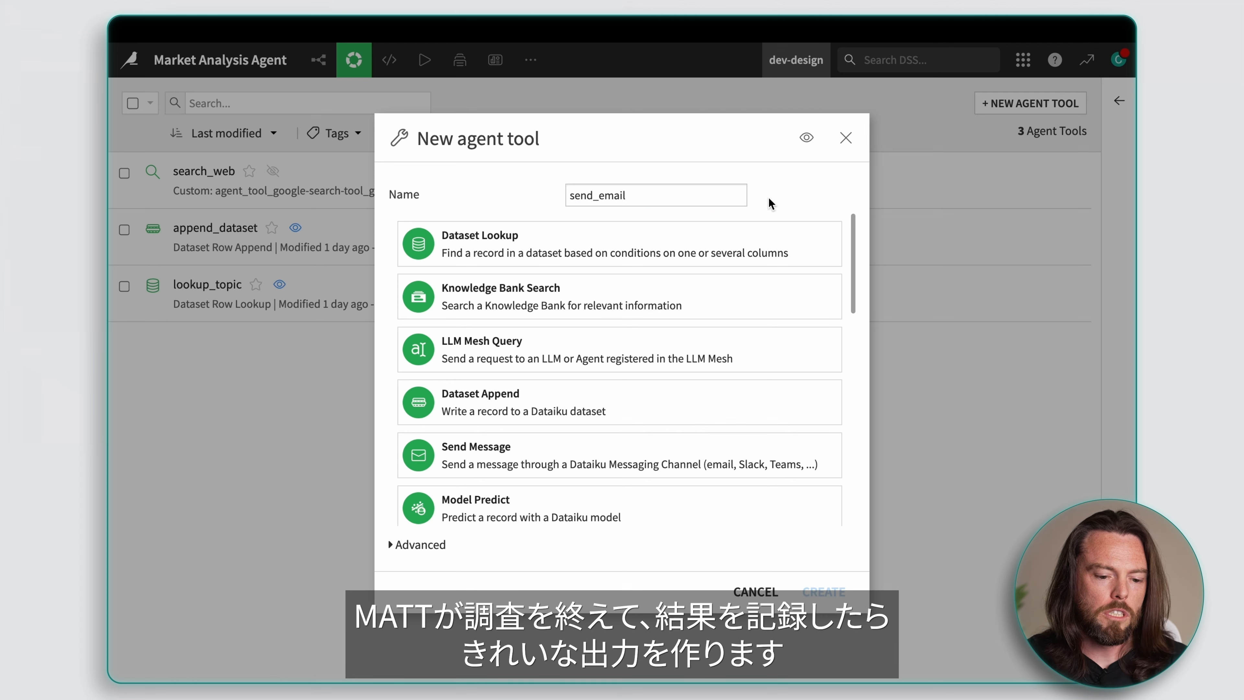
left_click(590, 444)
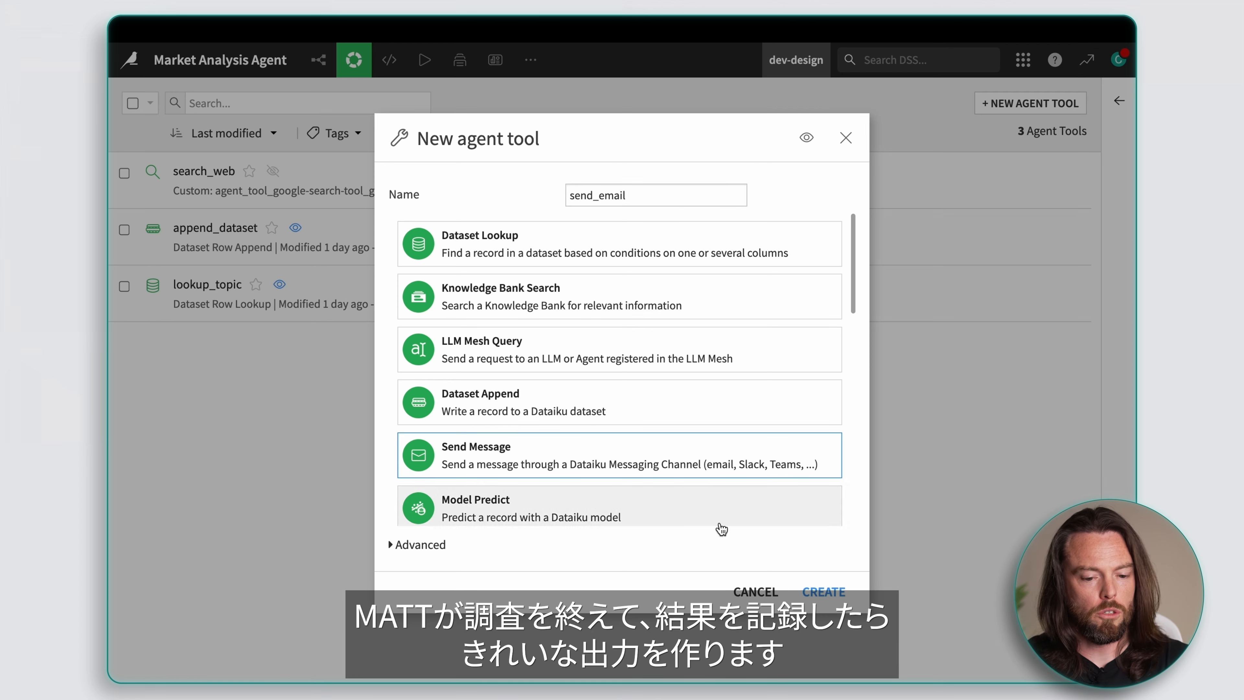
left_click(818, 594)
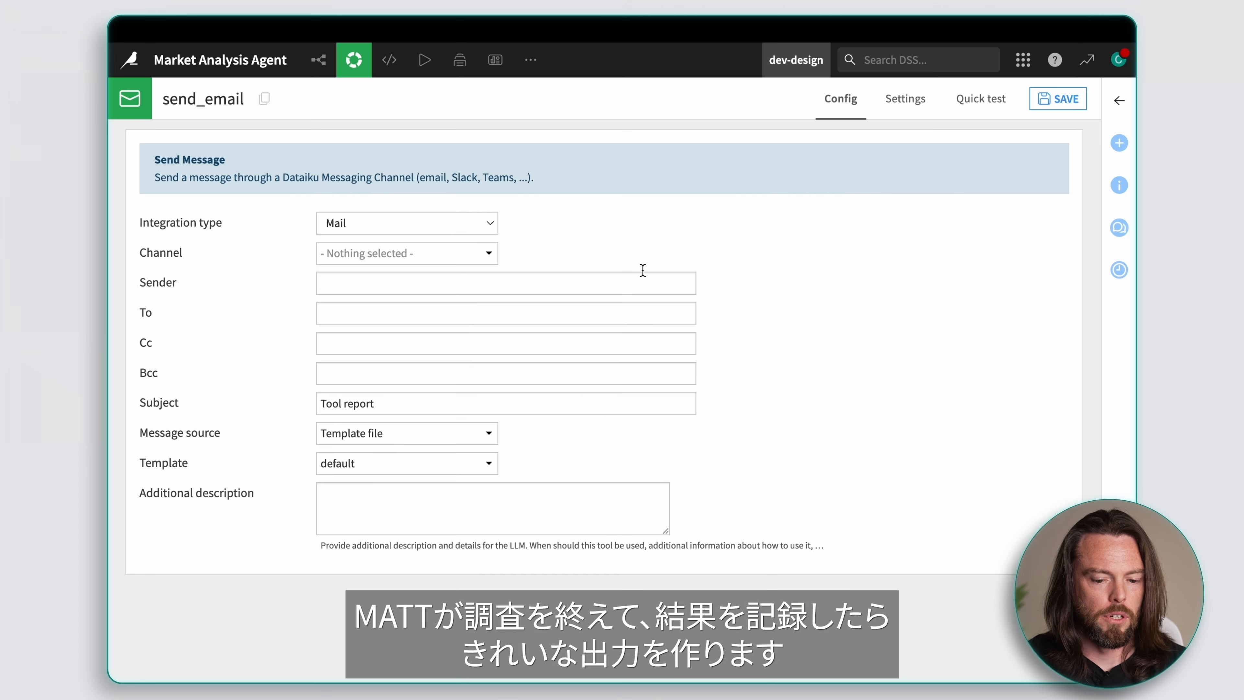
Step: Choose the last listed SMTP mail channel, fill in the recipient's e-mail address and set the subject to "Latest AI News"
left_click(489, 252)
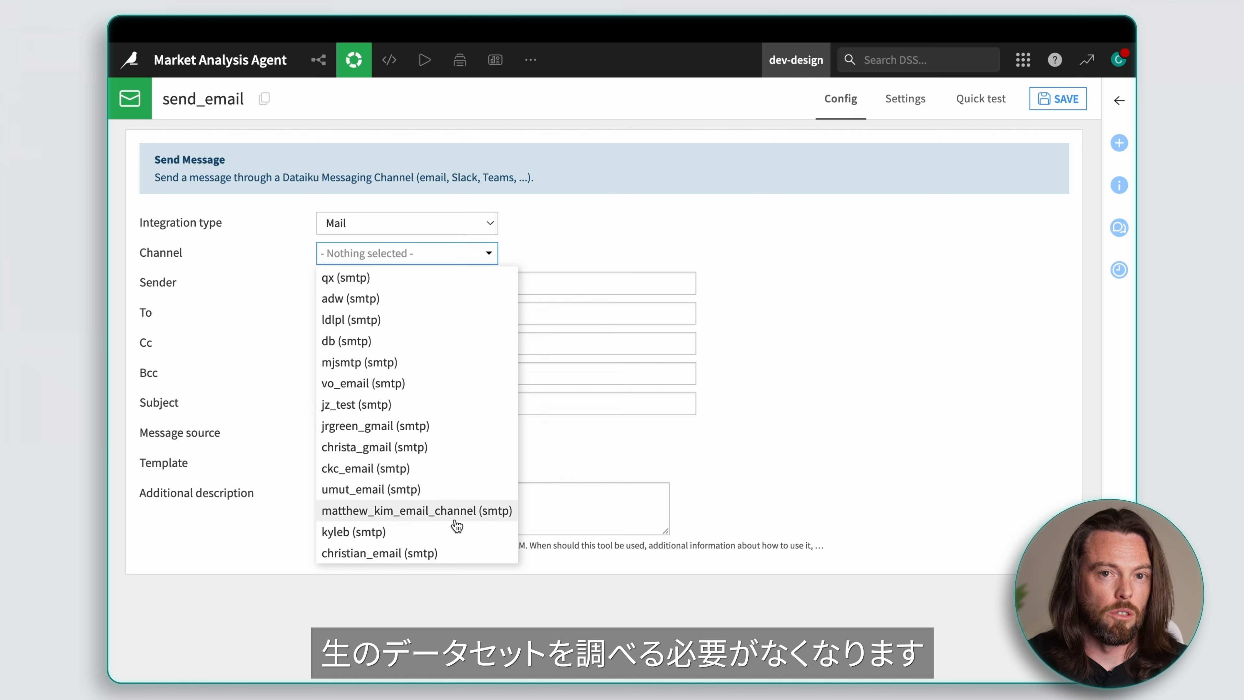
left_click(463, 553)
left_click(447, 319)
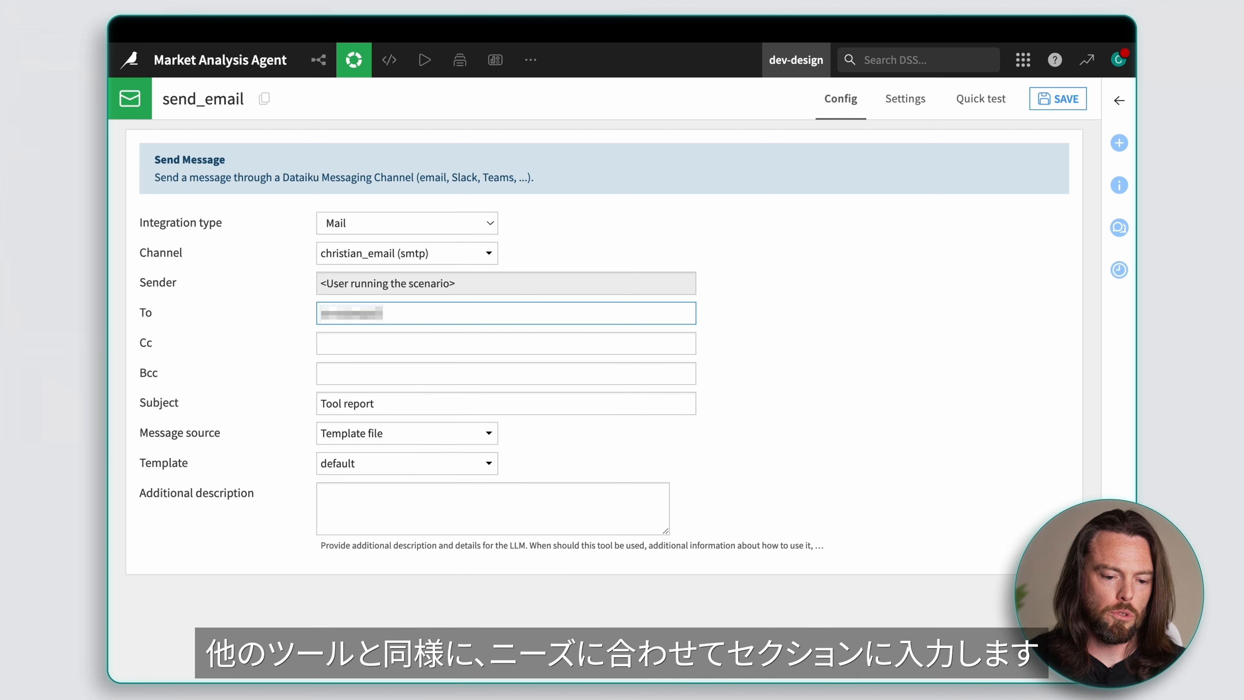
triple_click(369, 403)
type("Latest AI News")
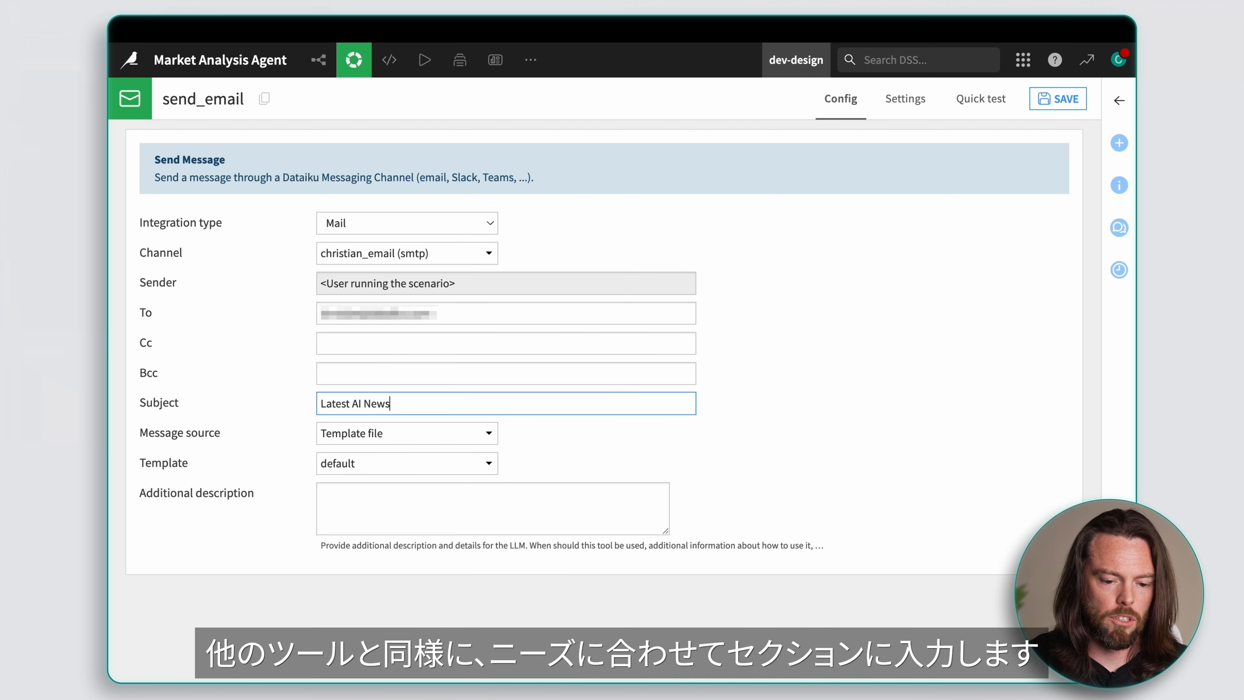
Step: Set the message source to Inline and write a template with ${title}, a blank line and ${message}
left_click(488, 432)
left_click(477, 456)
scroll(637, 431, "down", 2)
left_click(586, 422)
type("$")
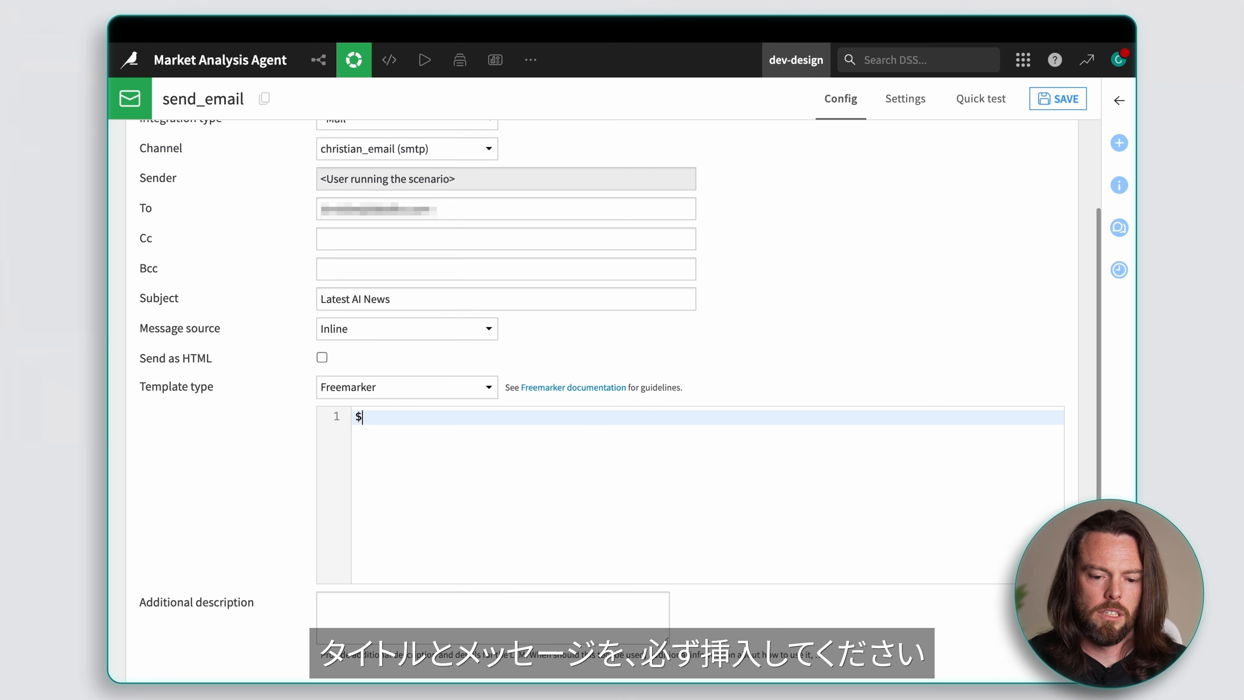
type("{title}")
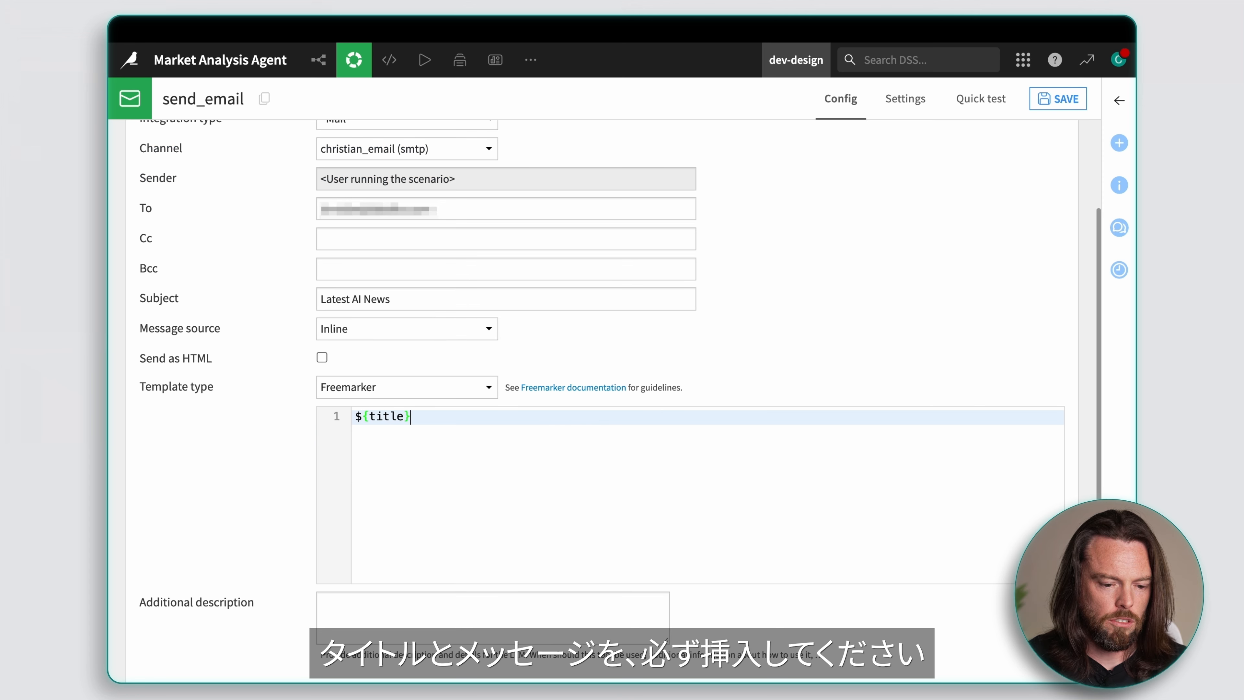
key("Return")
key("Return")
type("$")
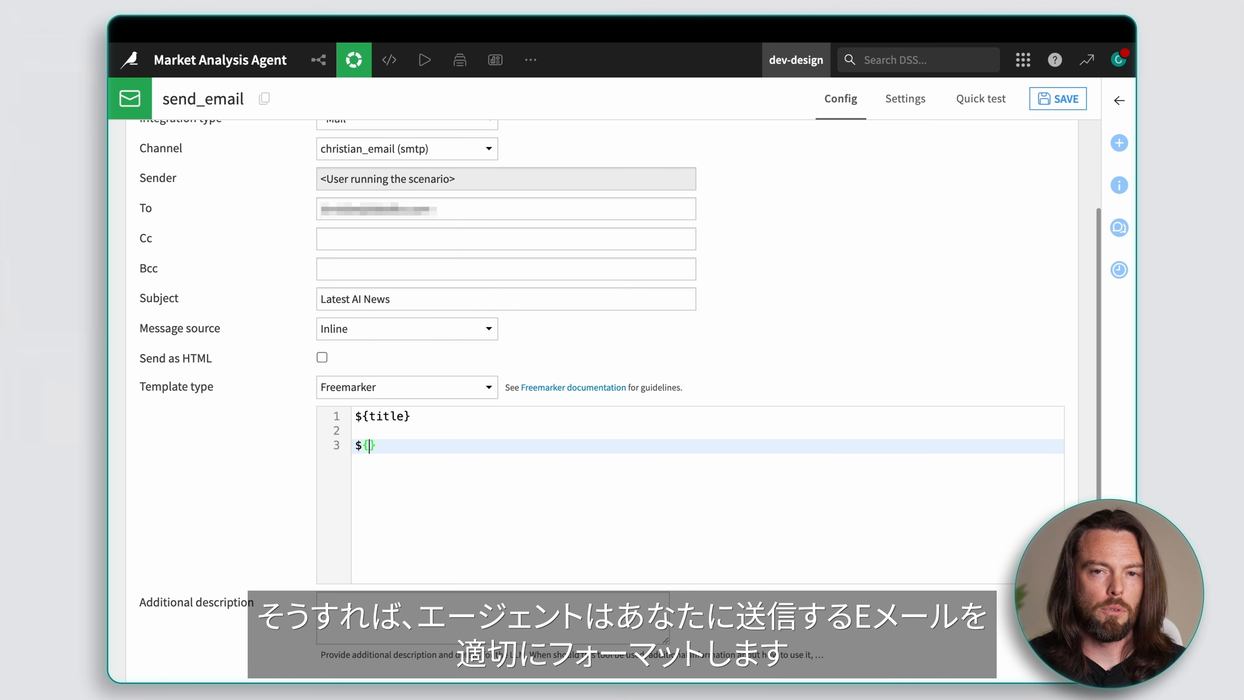
type("{message")
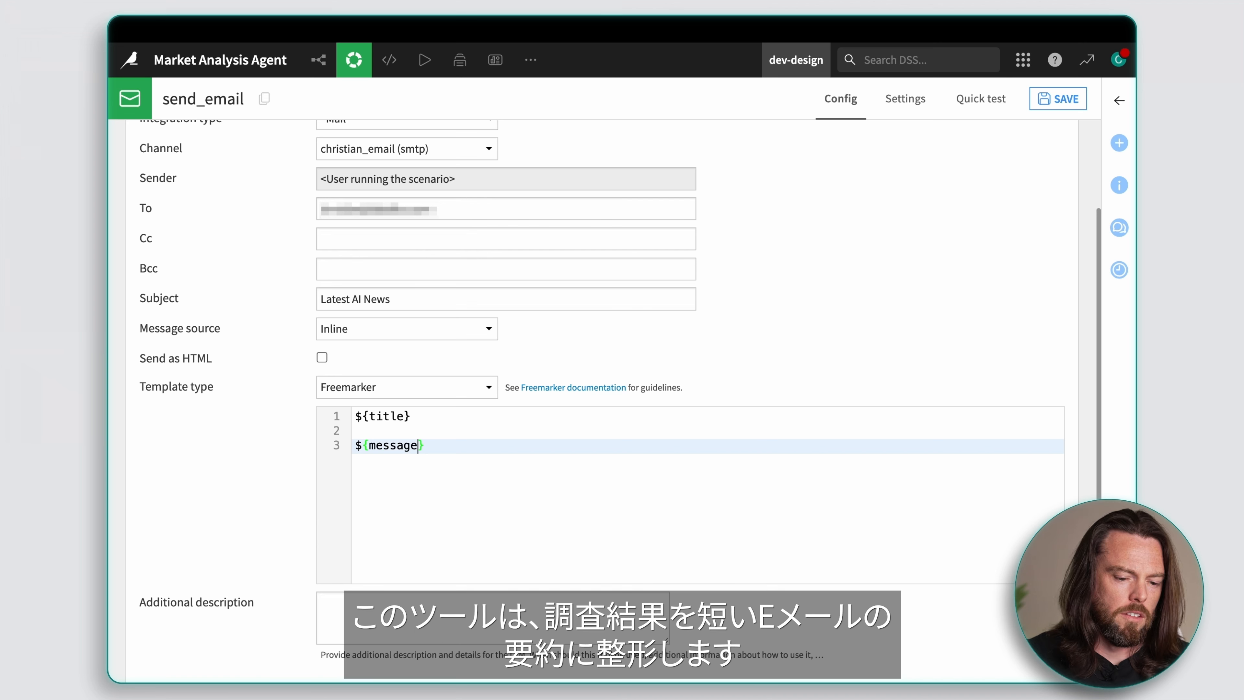
Step: Enter the additional description "Use this tool to send an email with your findings, formatted as previously instructed." and save the tool
left_click(443, 608)
type("Use this to")
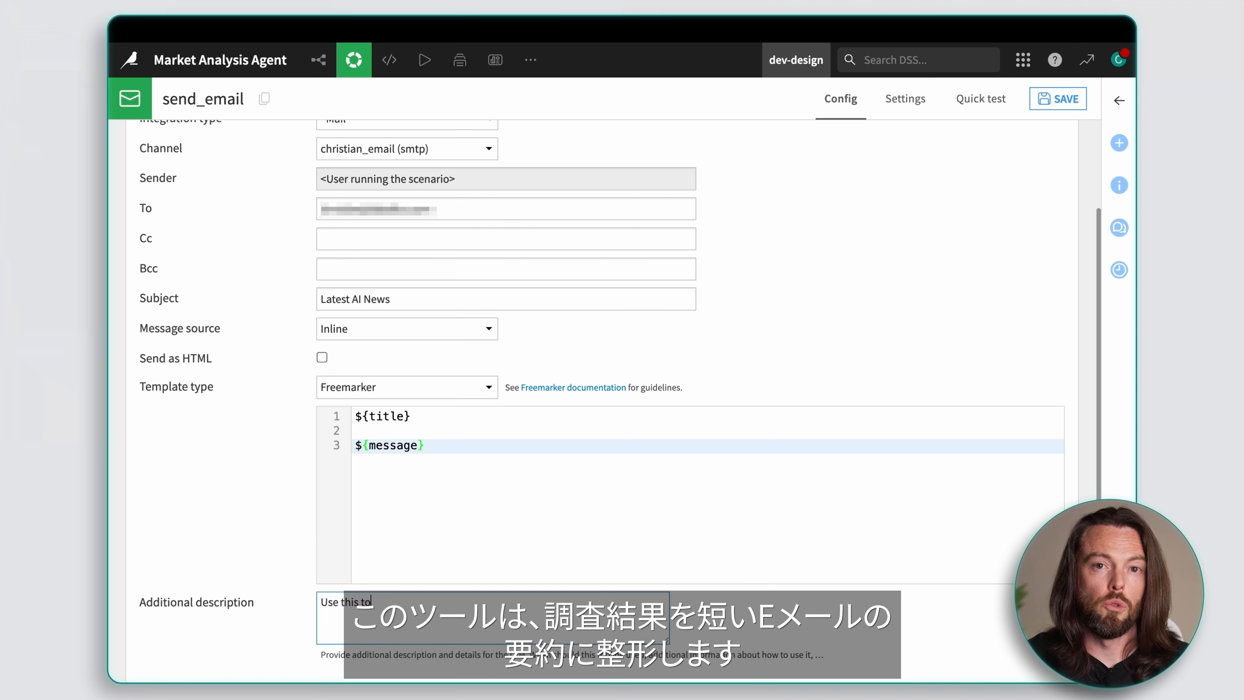
type("ol to send an email with your findings, formatted as previously instru")
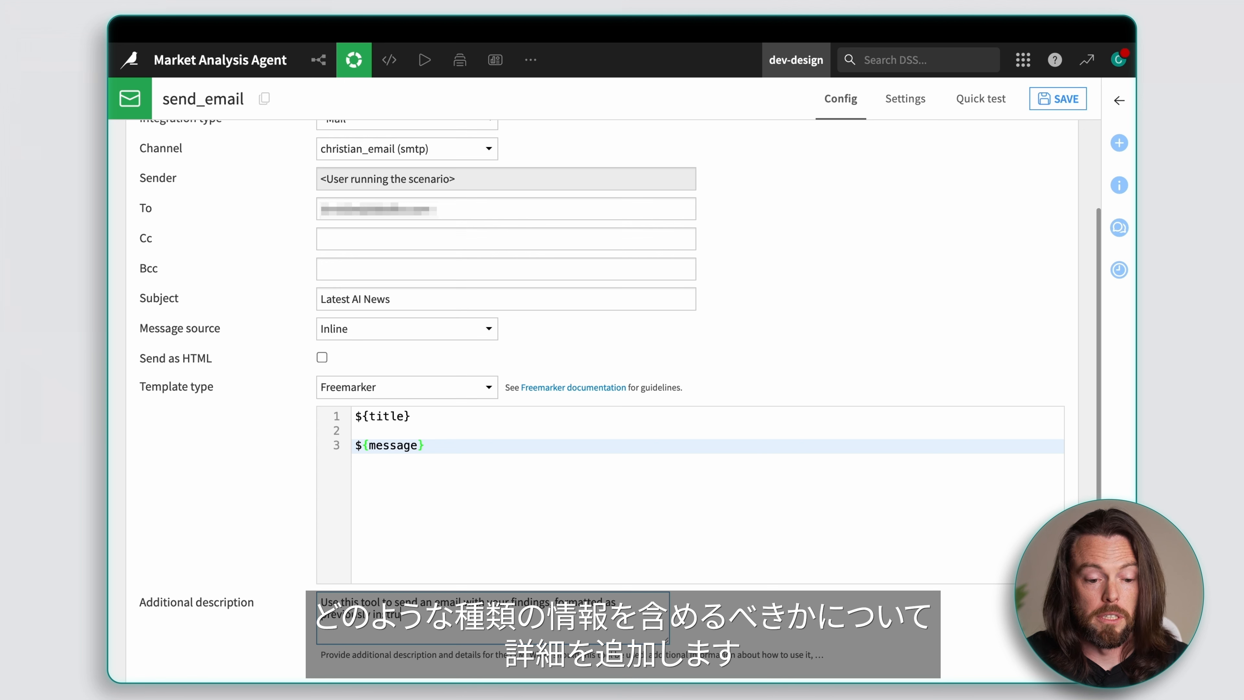
type(".")
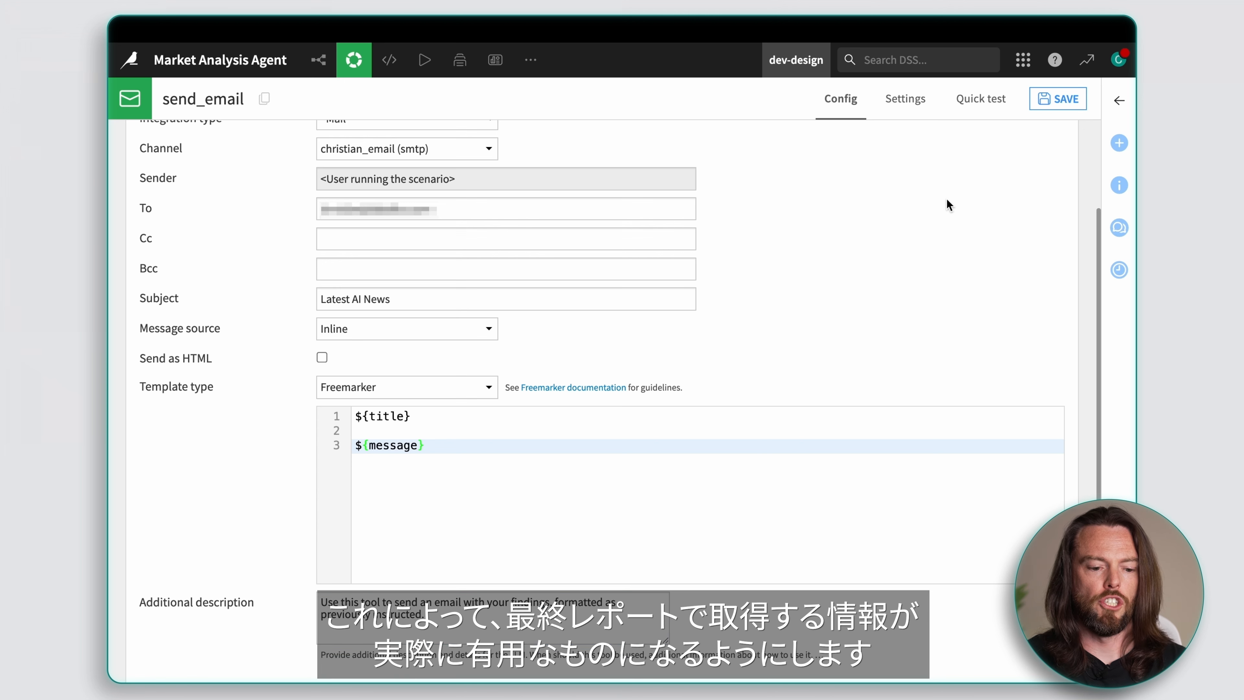
left_click(1039, 106)
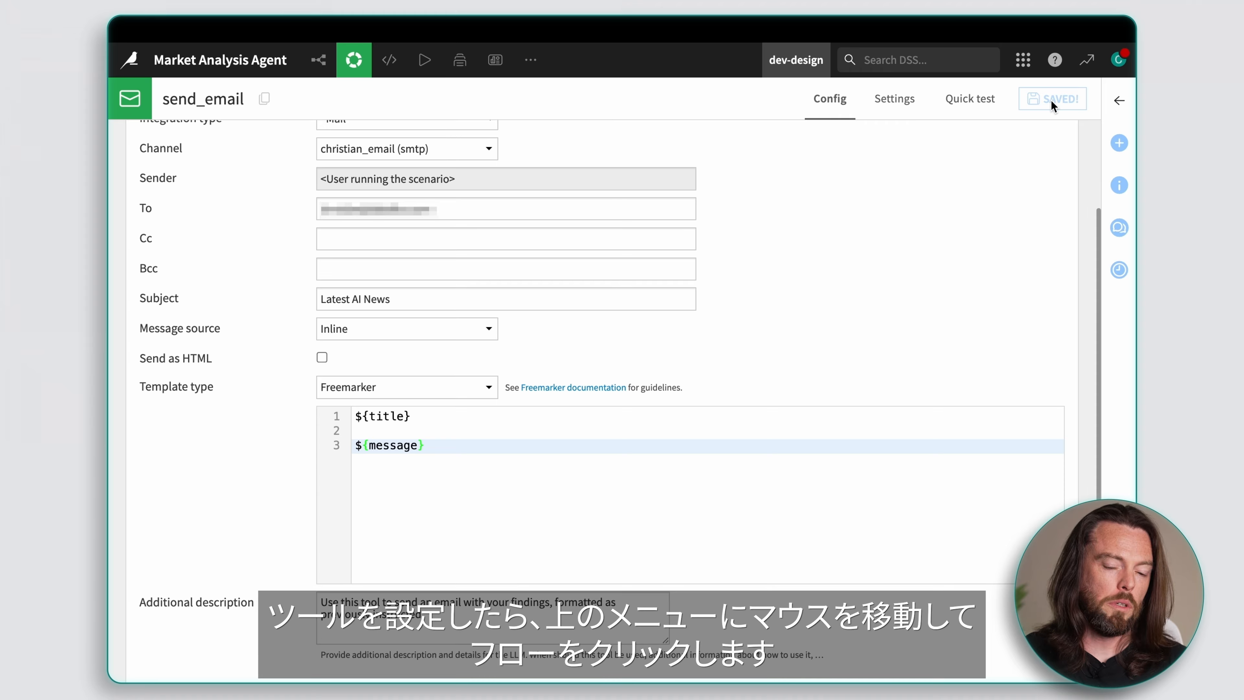
Step: Return to the Flow and open version v1 of the Market Analysis Tracking Tool agent for configuration
mouse_move(303, 61)
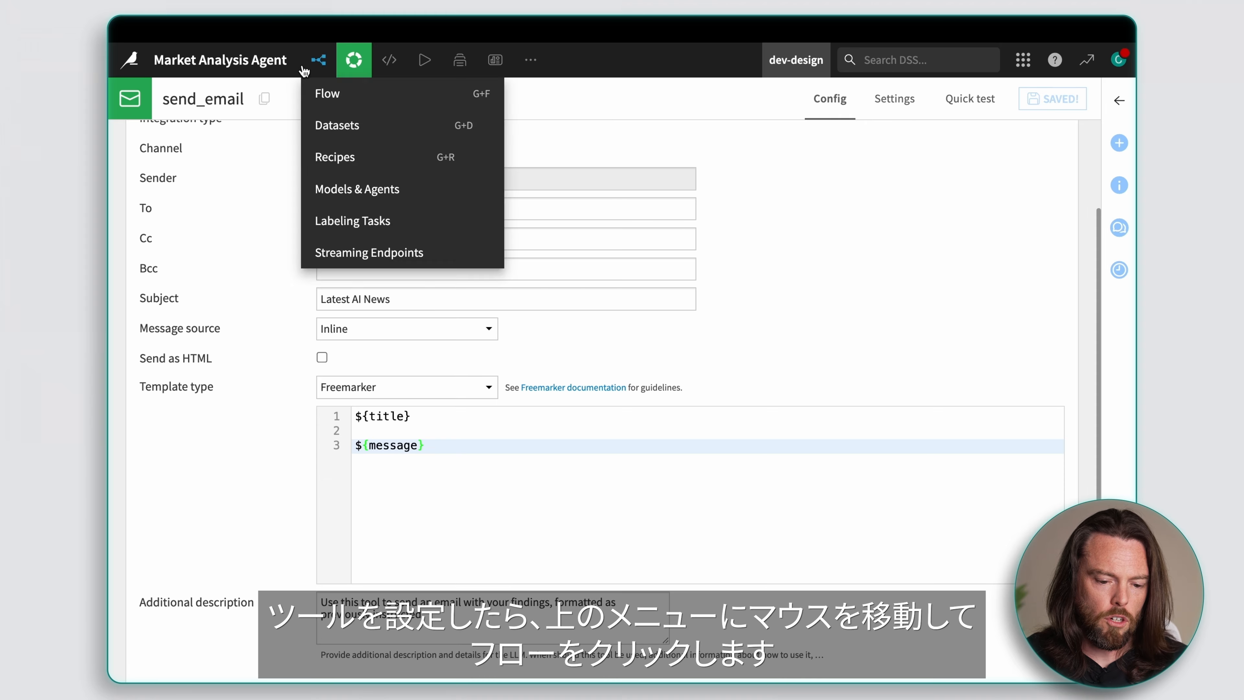
left_click(339, 100)
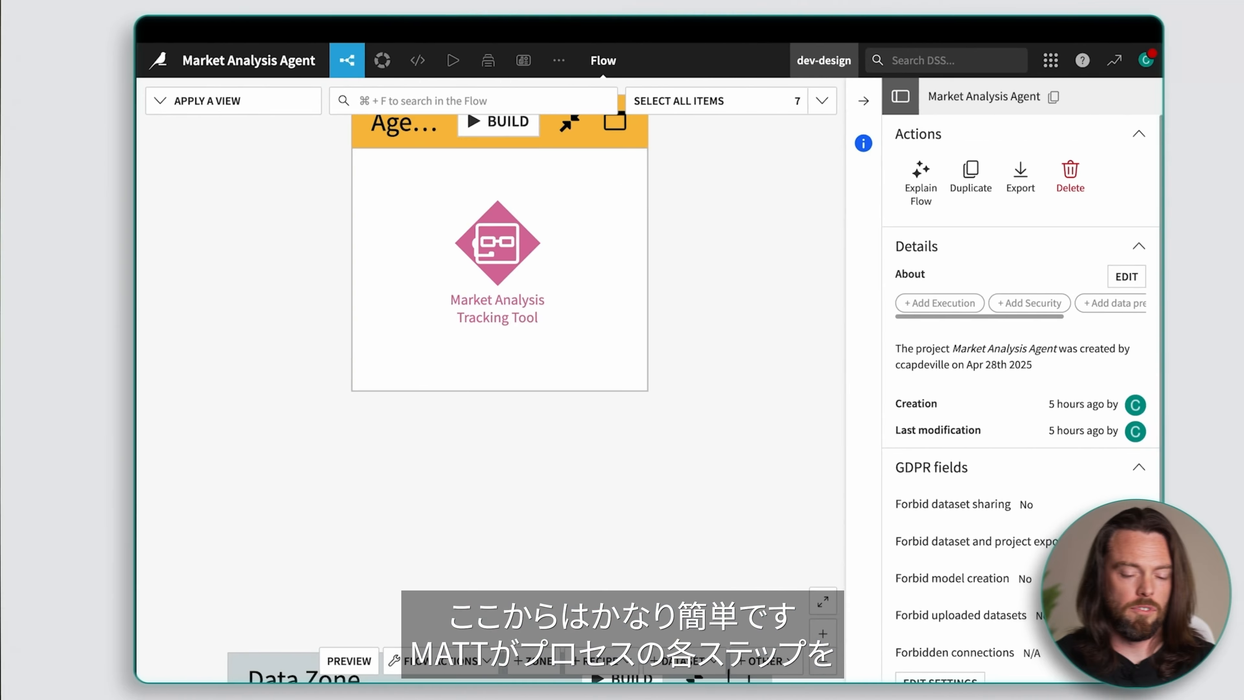
left_click(475, 292)
double_click(476, 292)
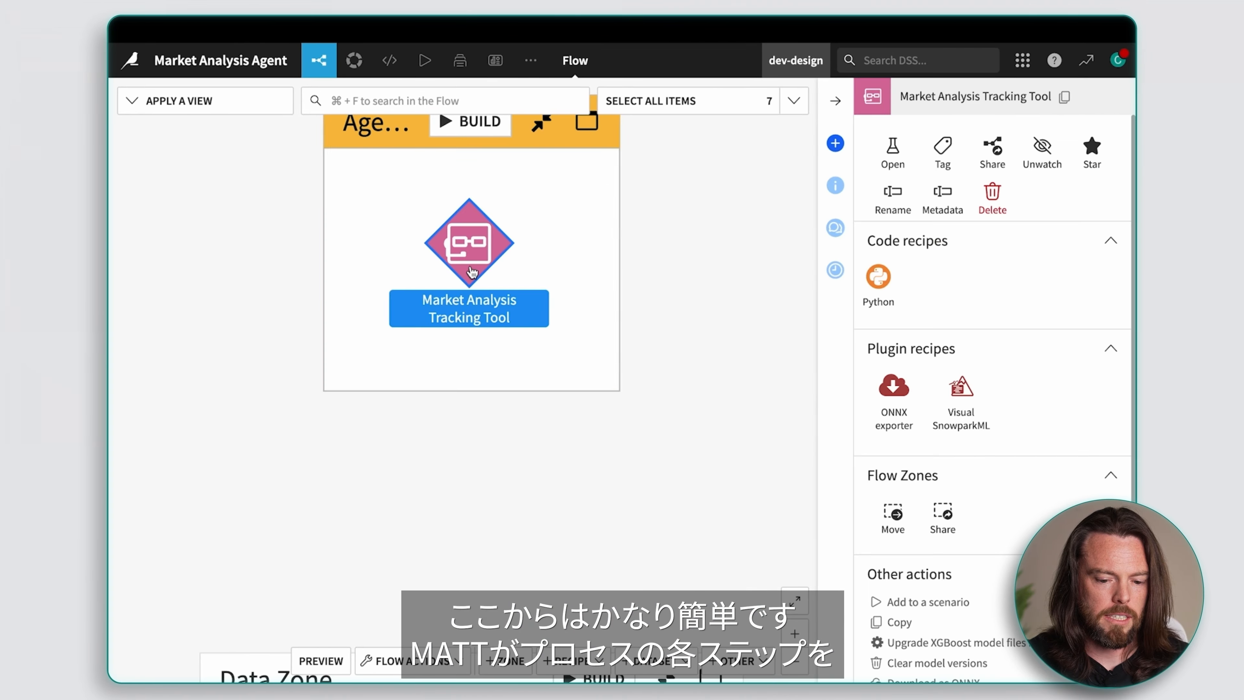
left_click(301, 200)
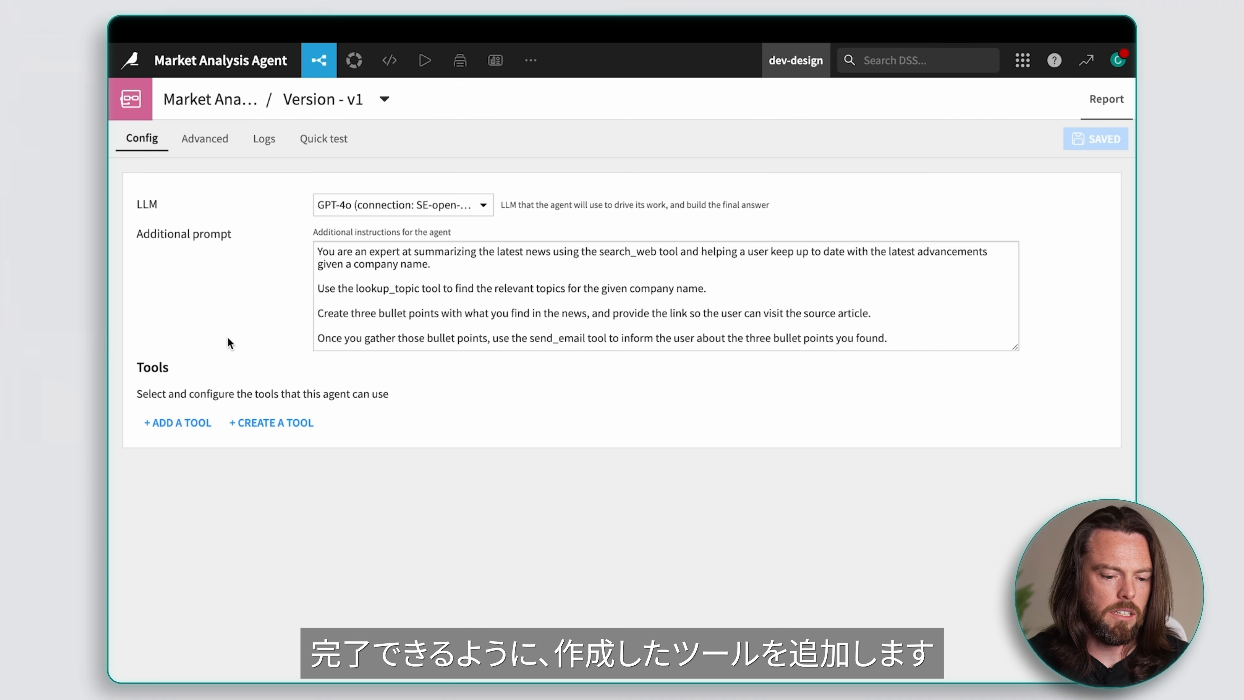
Step: Add the lookup_topic tool and the search_web tool to the agent
left_click(173, 415)
left_click(501, 444)
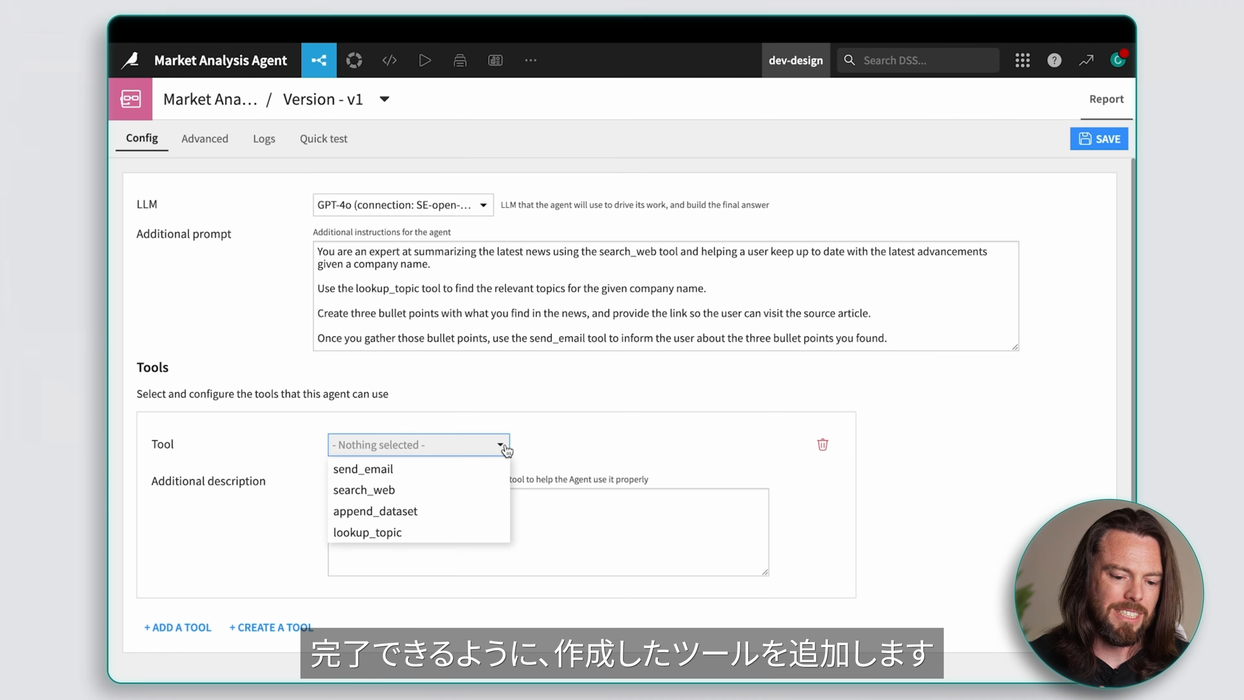
left_click(401, 532)
left_click(177, 627)
scroll(258, 552, "down", 3)
left_click(472, 463)
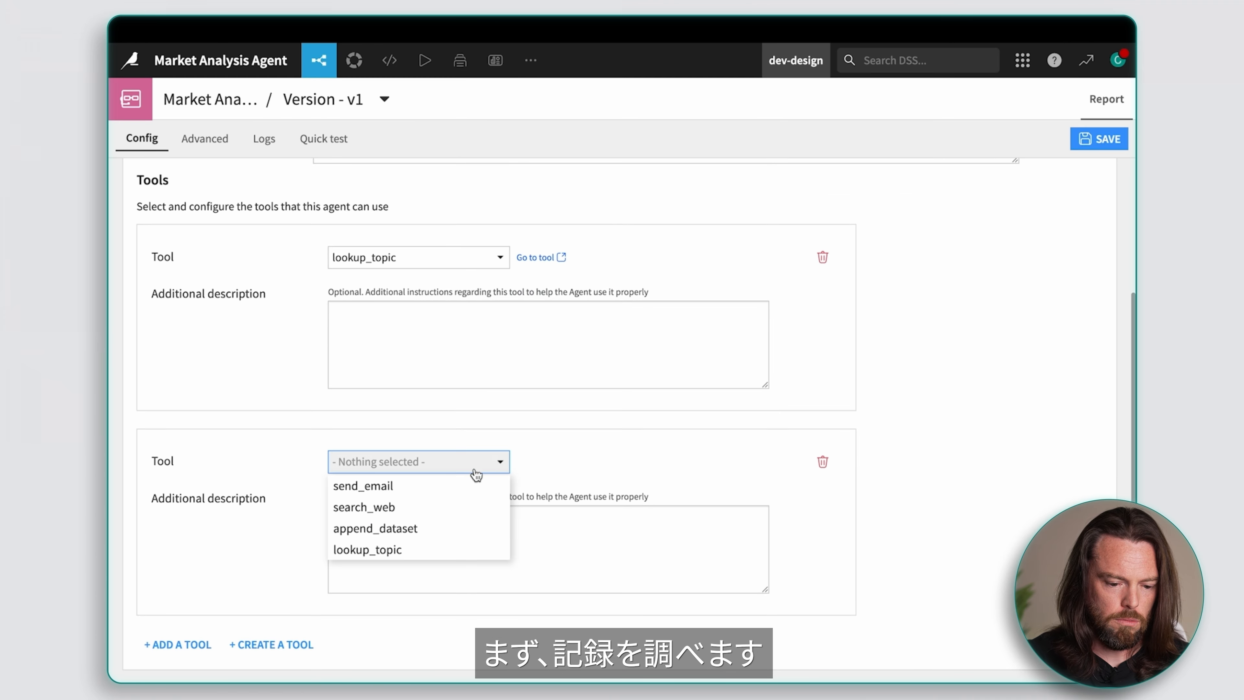
left_click(396, 507)
Step: Add the append_dataset tool and the send_email tool to the agent below the first two
left_click(177, 627)
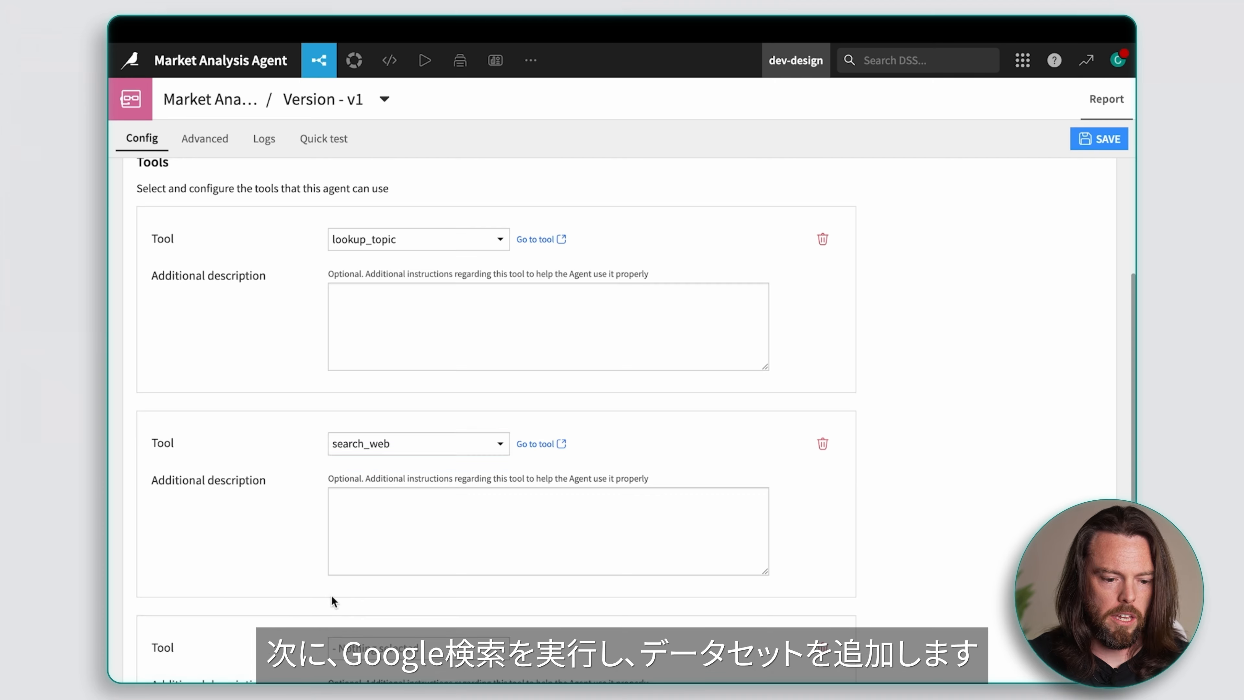
scroll(333, 597, "down", 4)
left_click(417, 443)
left_click(386, 509)
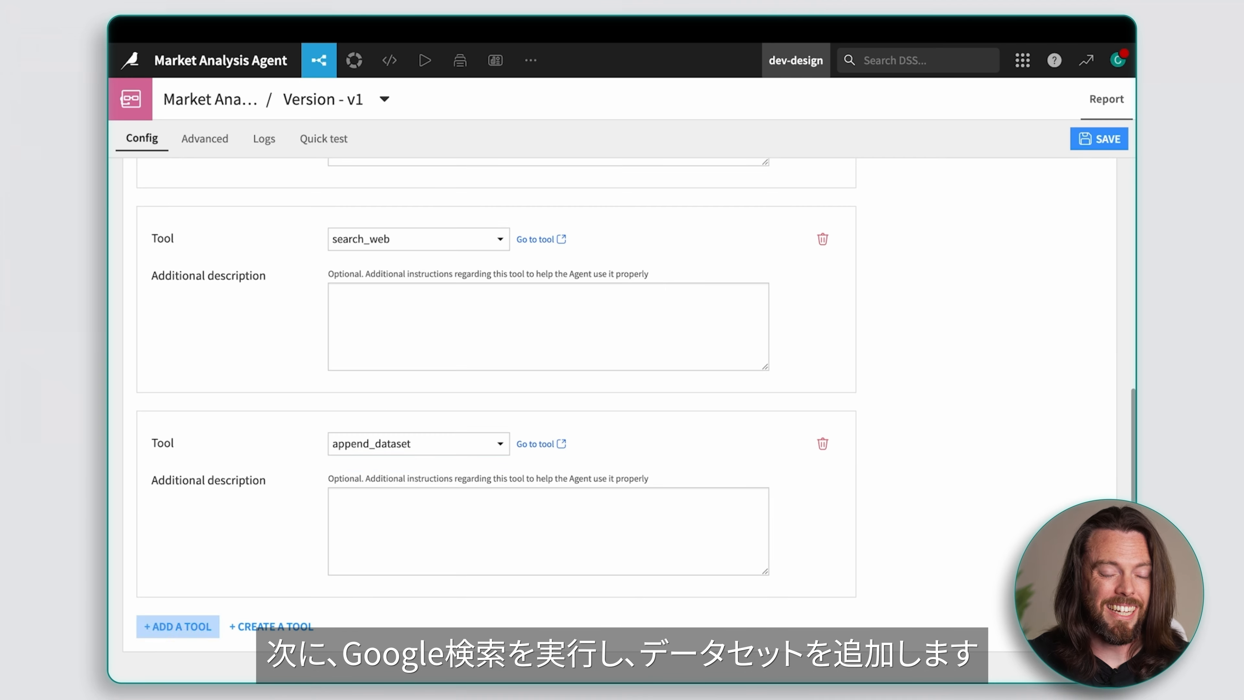
left_click(177, 626)
scroll(301, 524, "down", 4)
left_click(472, 444)
left_click(387, 467)
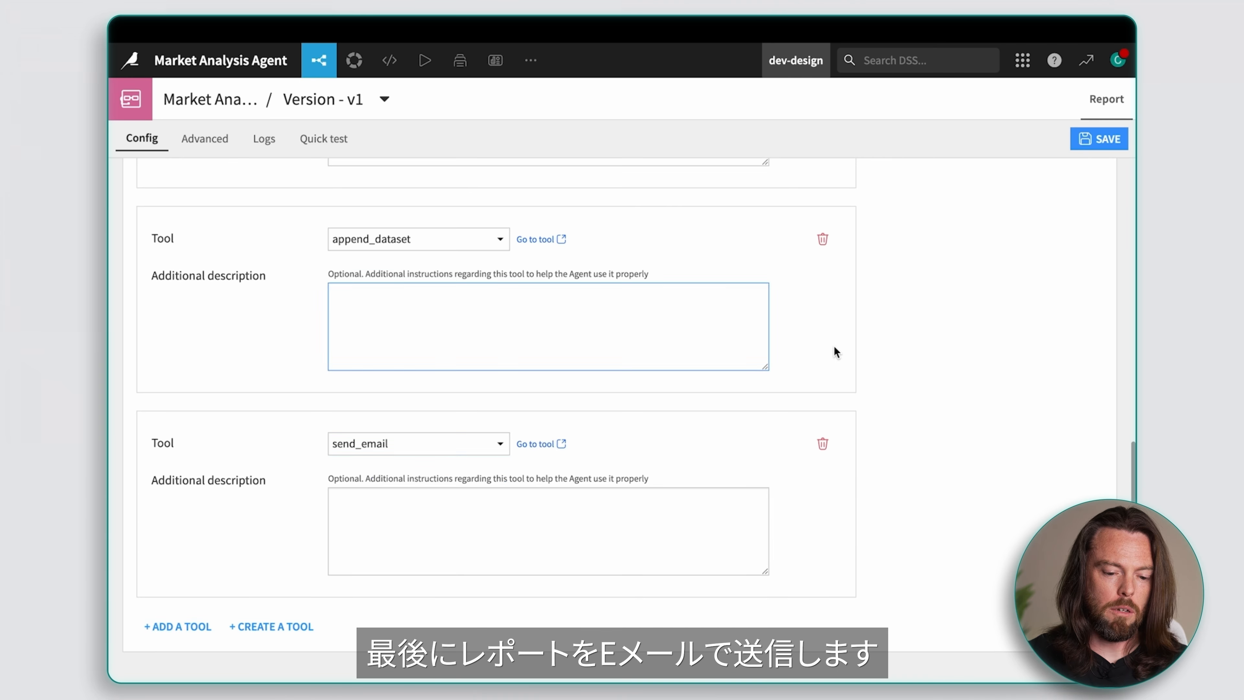
Step: Describe lookup_topic as "Use this tool to lookup the topics you will research." and search_web as "Use this tool to search the web for the topics you previously identified"
scroll(874, 373, "up", 8)
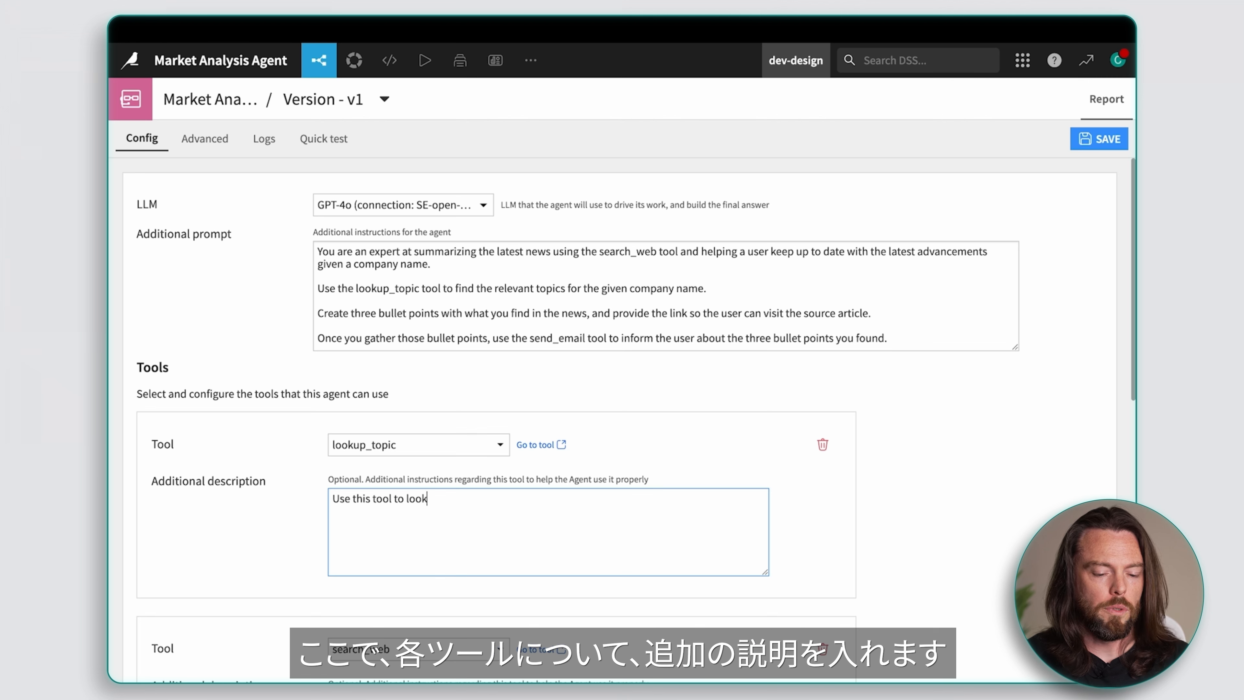
type("earch.")
scroll(832, 504, "down", 5)
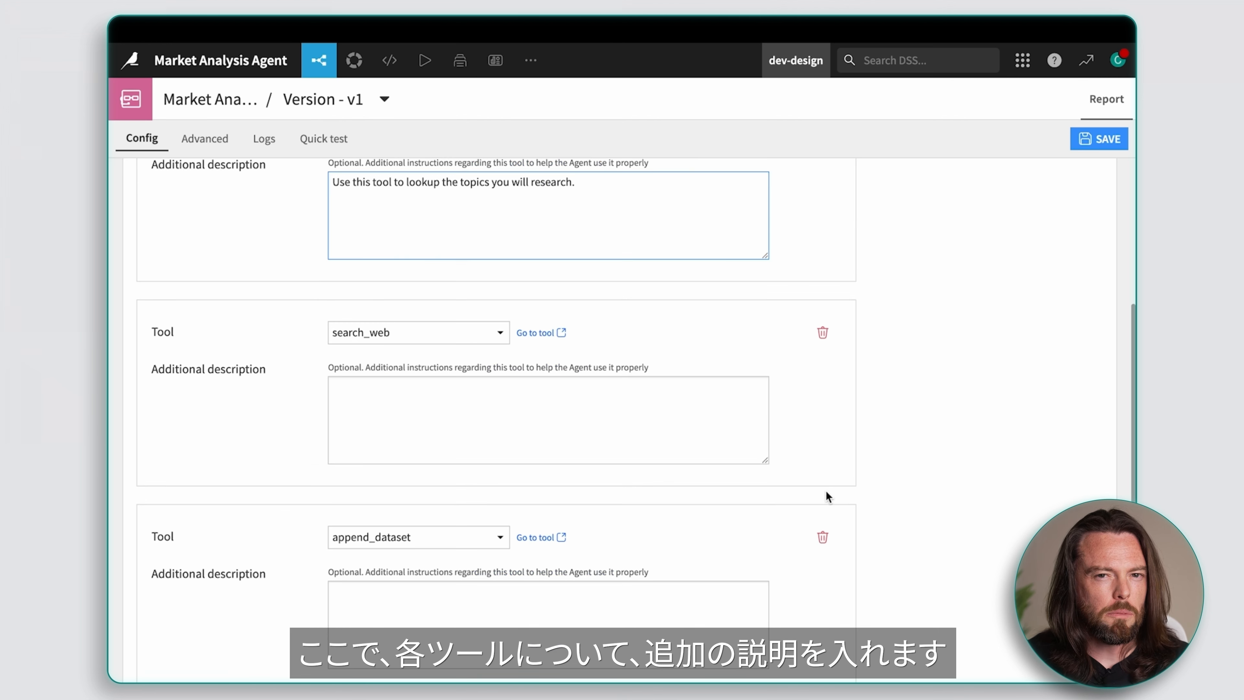
left_click(560, 413)
type("Use this tool to search the web for the topics you")
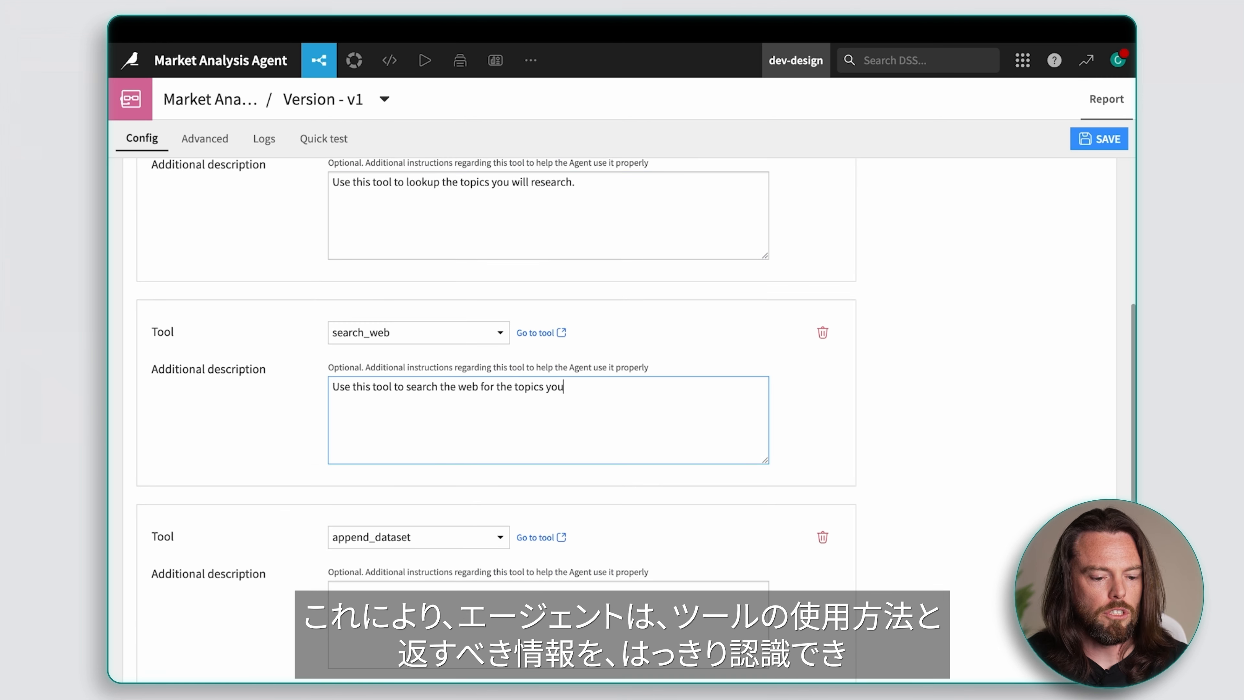
type(" previously identified")
Step: Describe append_dataset as the tool to record the web search findings with today's date, so changes over time can be compared for similar topics
scroll(641, 436, "down", 5)
left_click(641, 428)
type("Use this tool to reco")
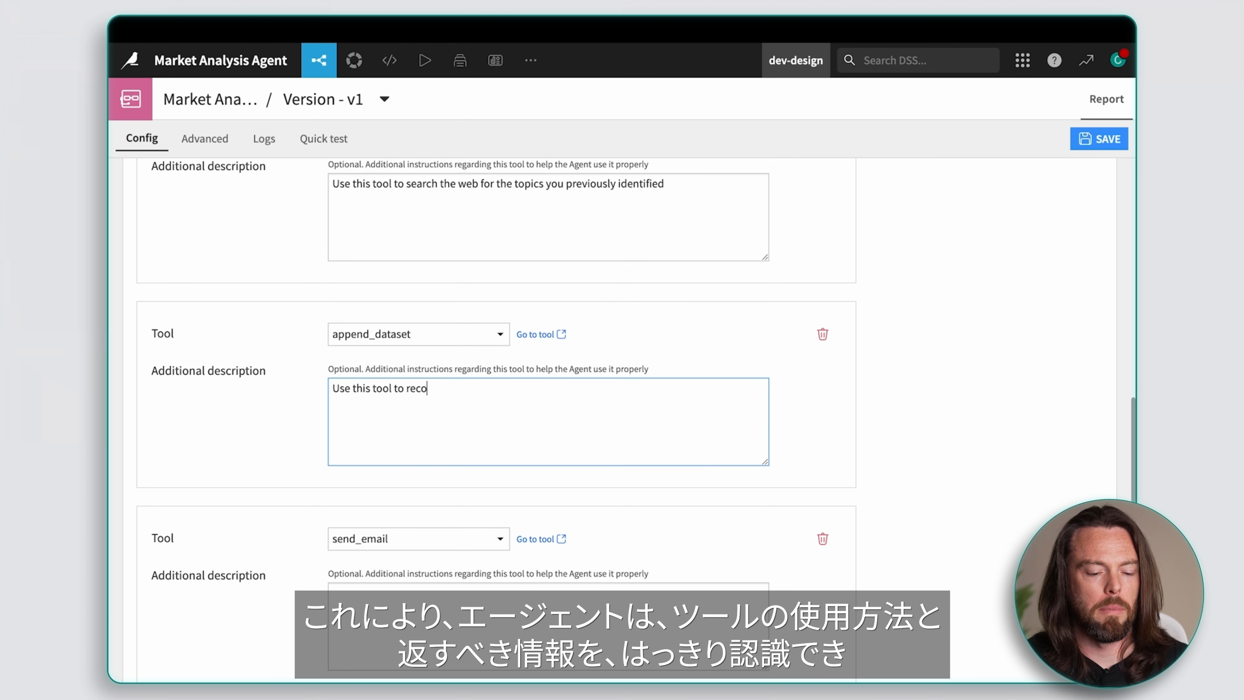
type("rd the findings from your web search. Be sure to record today's date, so we can compare")
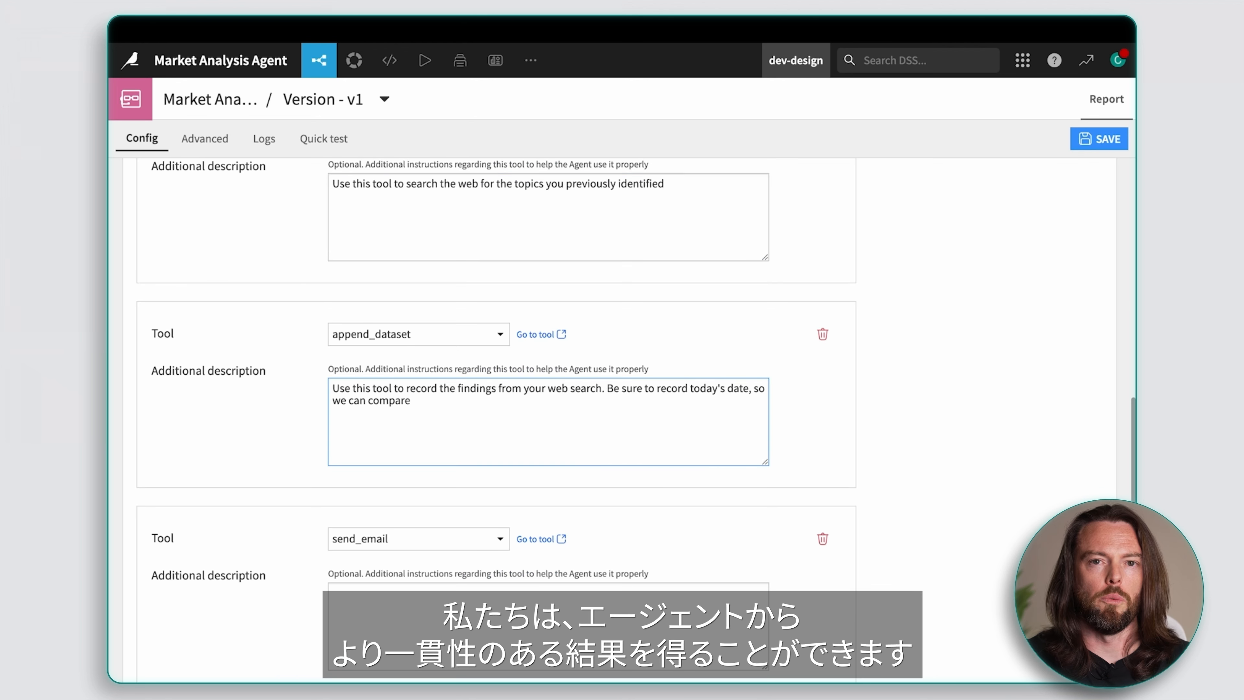
type(" changes over time for similar topics")
Step: Describe send_email as "Use this tool to send an email with your findings, formatted as previously instructed" and save the agent
scroll(508, 411, "down", 3)
left_click(494, 491)
type("Use this tool to send an email with your findings, formatted as previously instructed.")
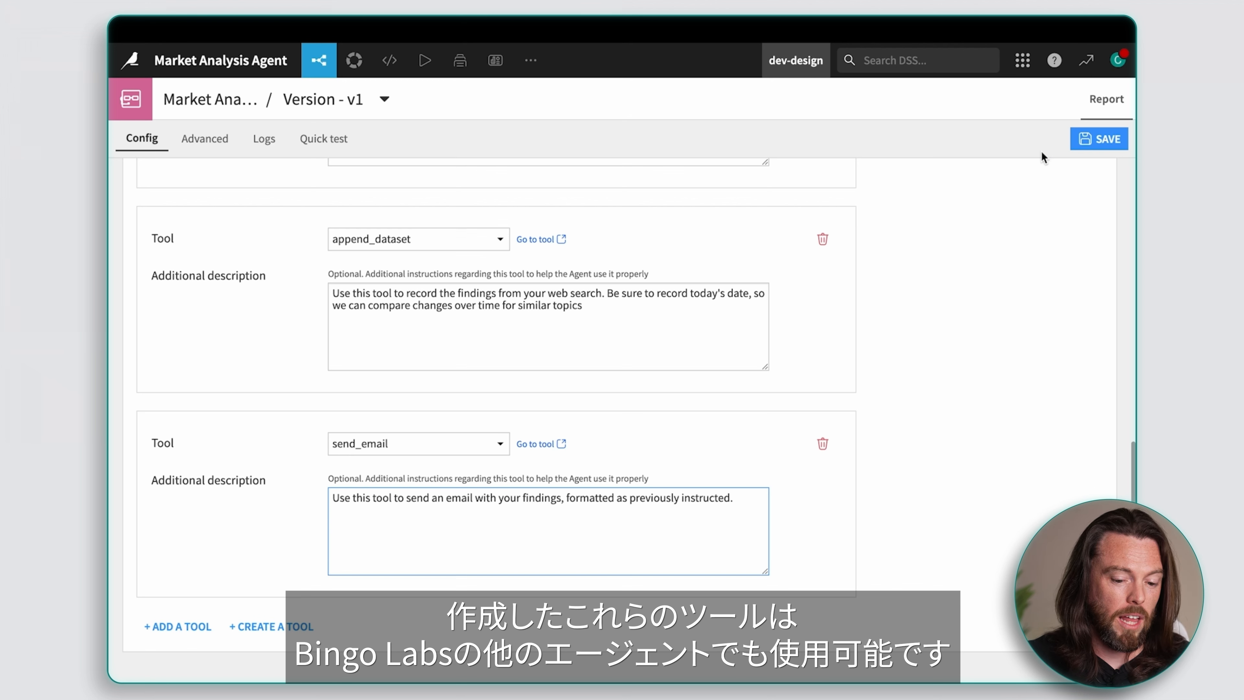
left_click(1080, 139)
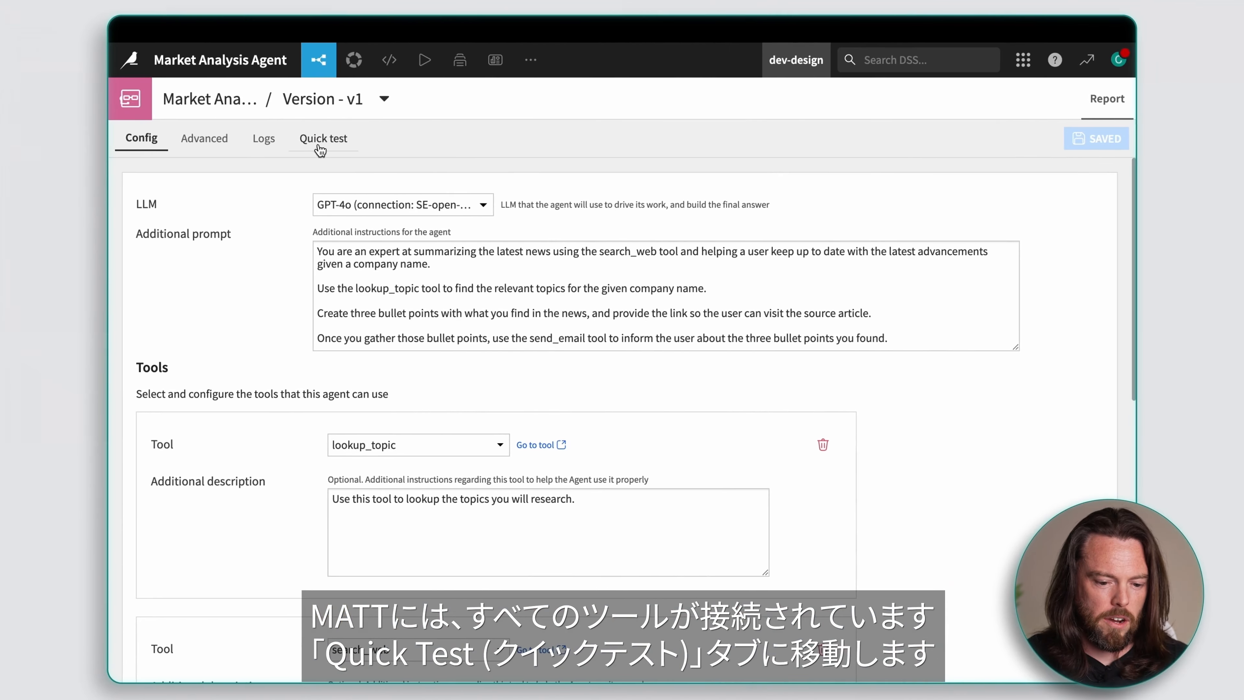
Step: Run a quick test of the agent with the user message content "Anthropic"
left_click(313, 143)
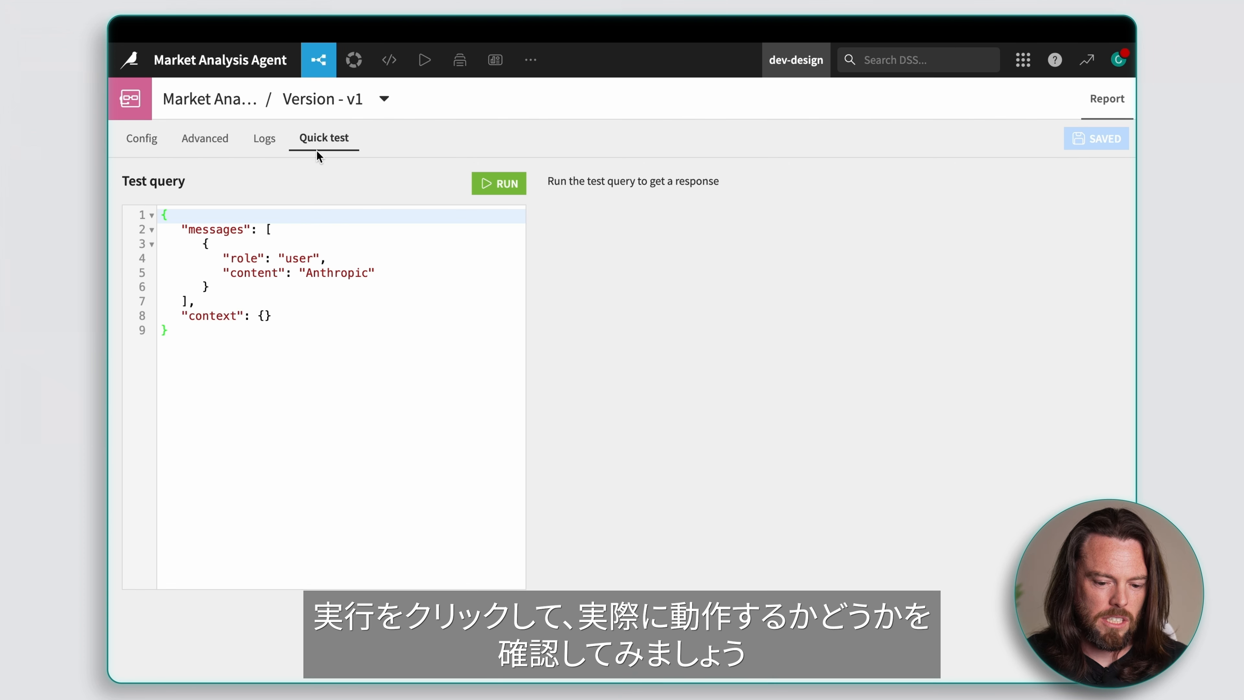
left_click(492, 191)
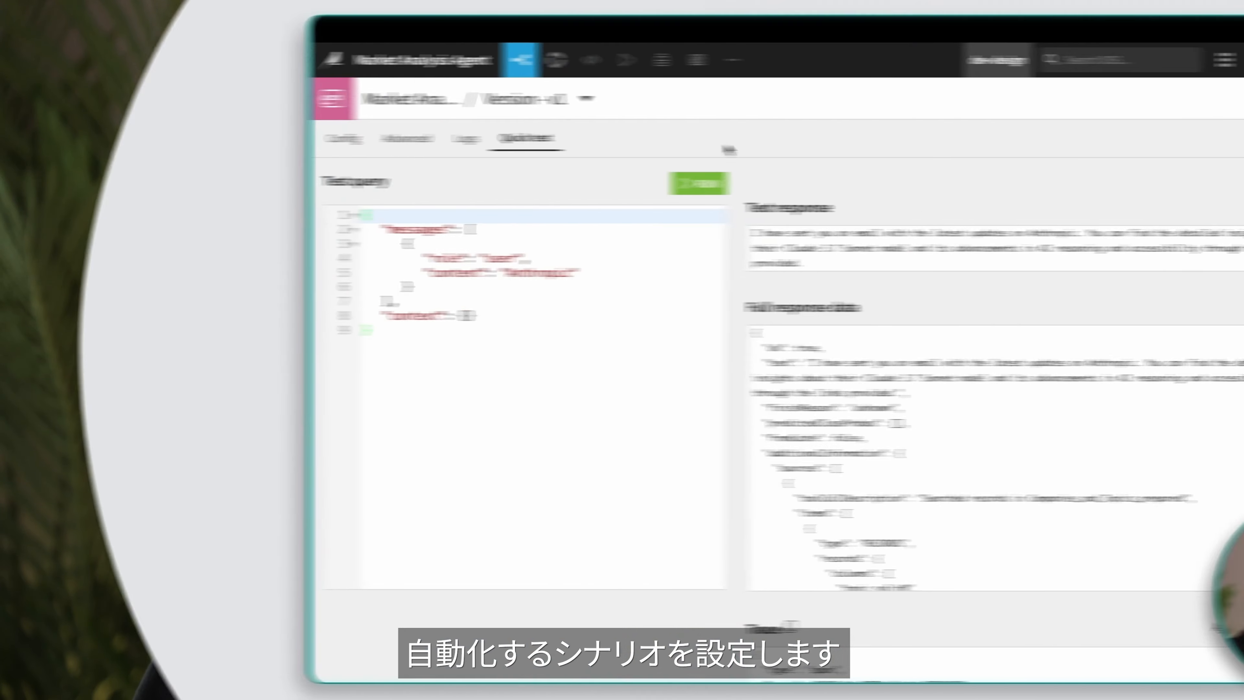
Step: Create a new sequence-of-steps scenario named MATT_scenario in the project
left_click(424, 60)
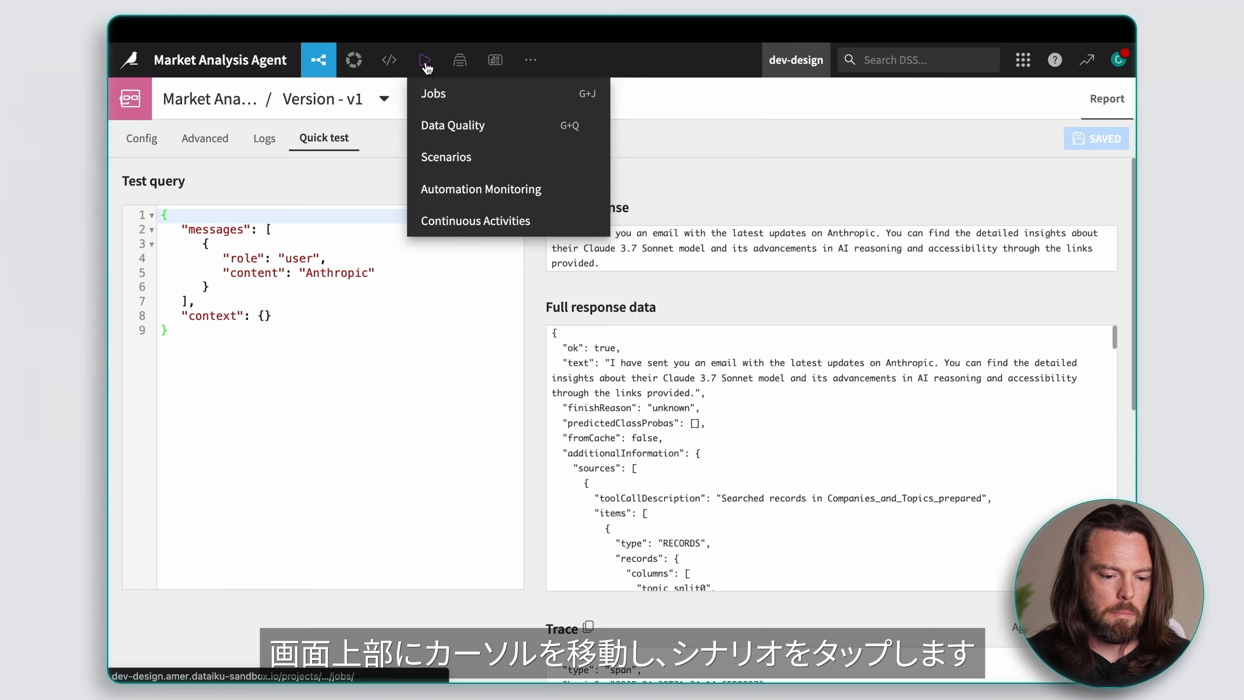
left_click(443, 157)
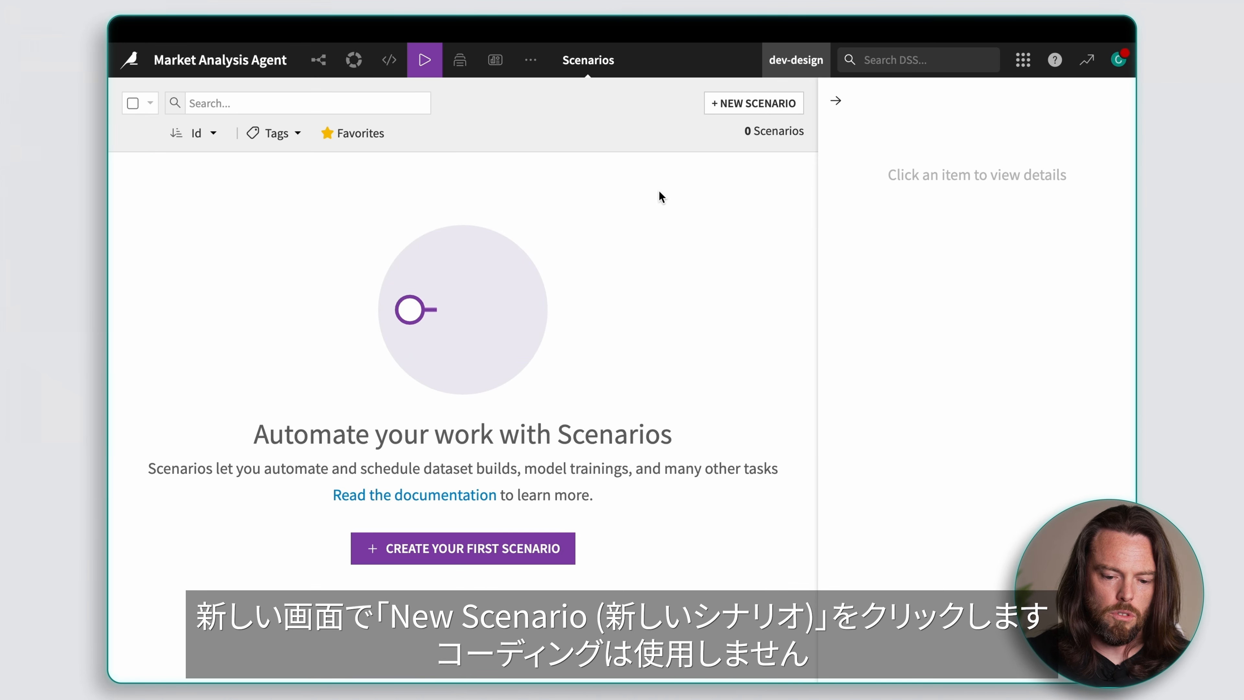
left_click(726, 111)
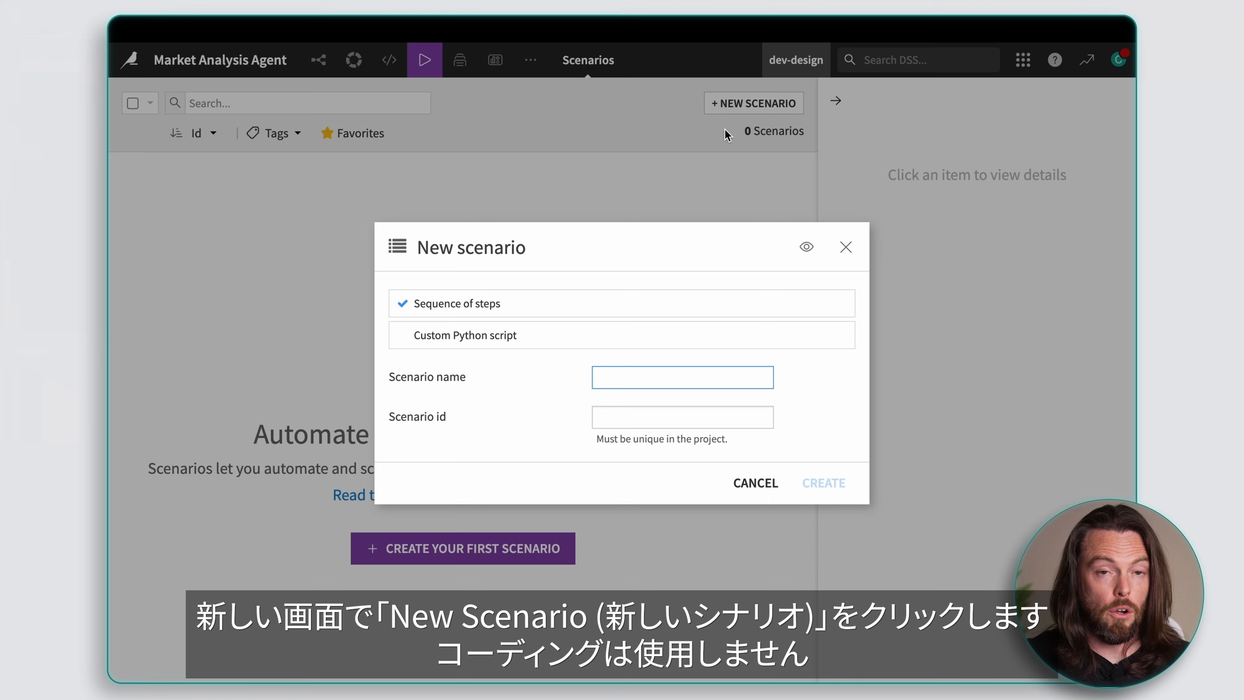
type("MATT_scenario")
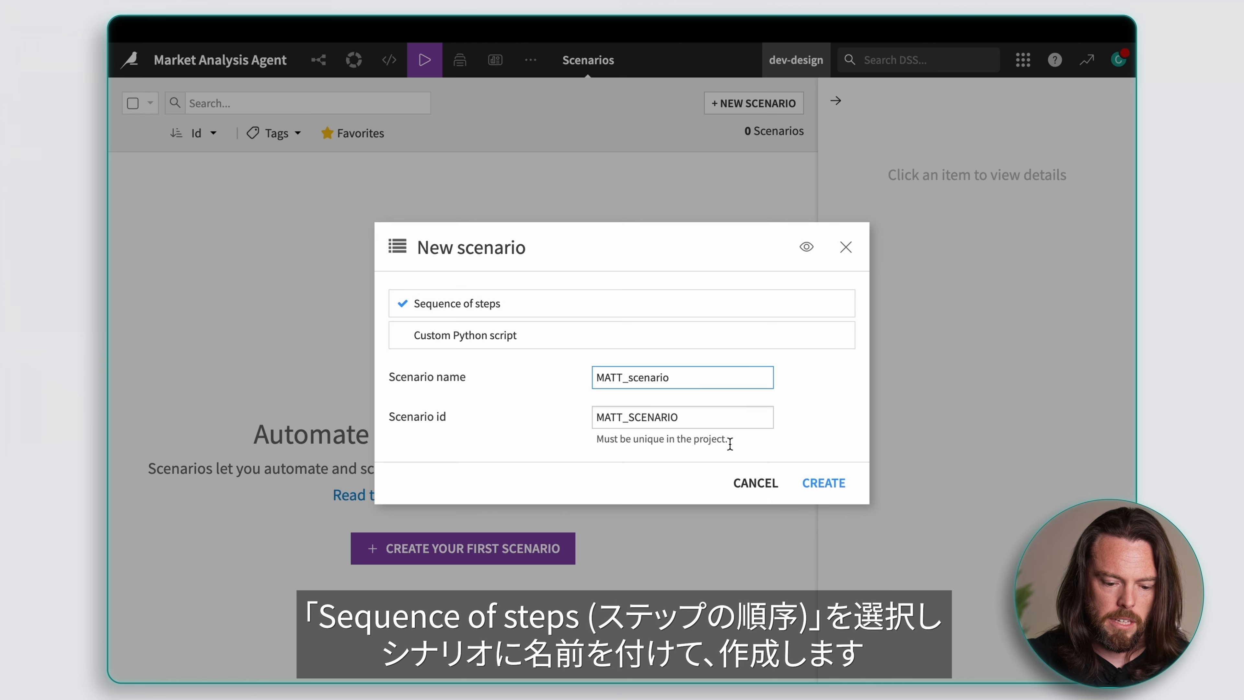
left_click(824, 483)
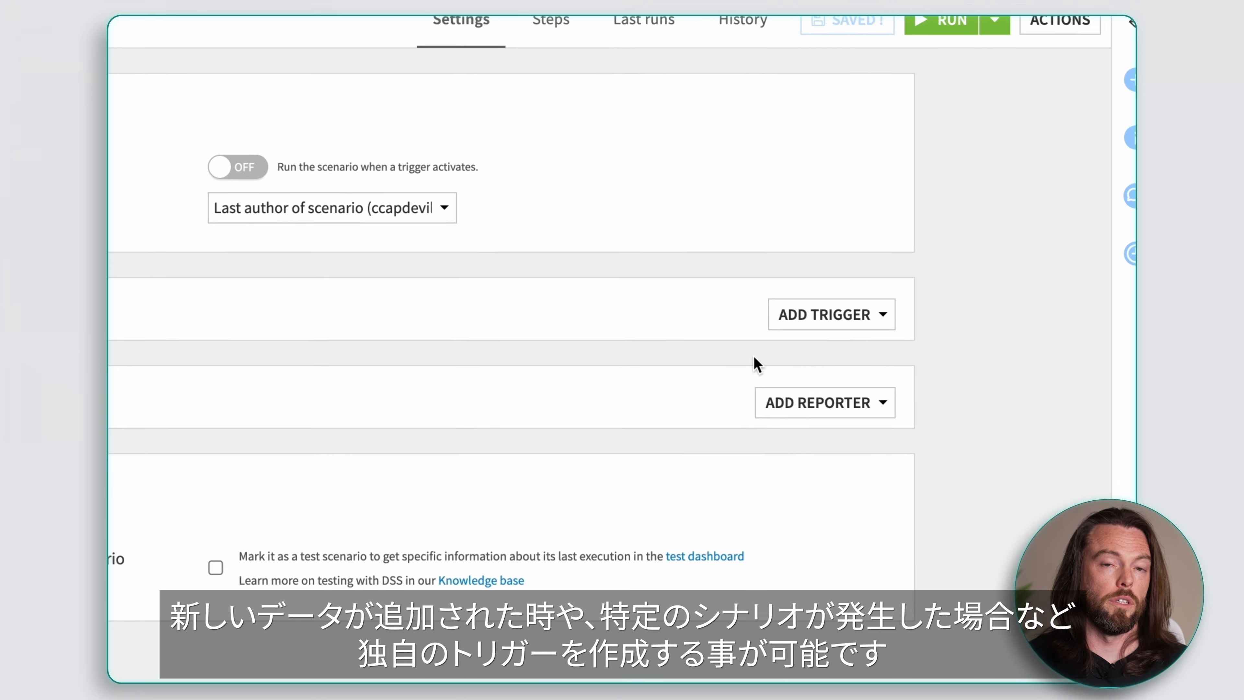
Step: Add a time-based trigger that repeats every 1 week on Monday and set its run time to 9:00
left_click(876, 317)
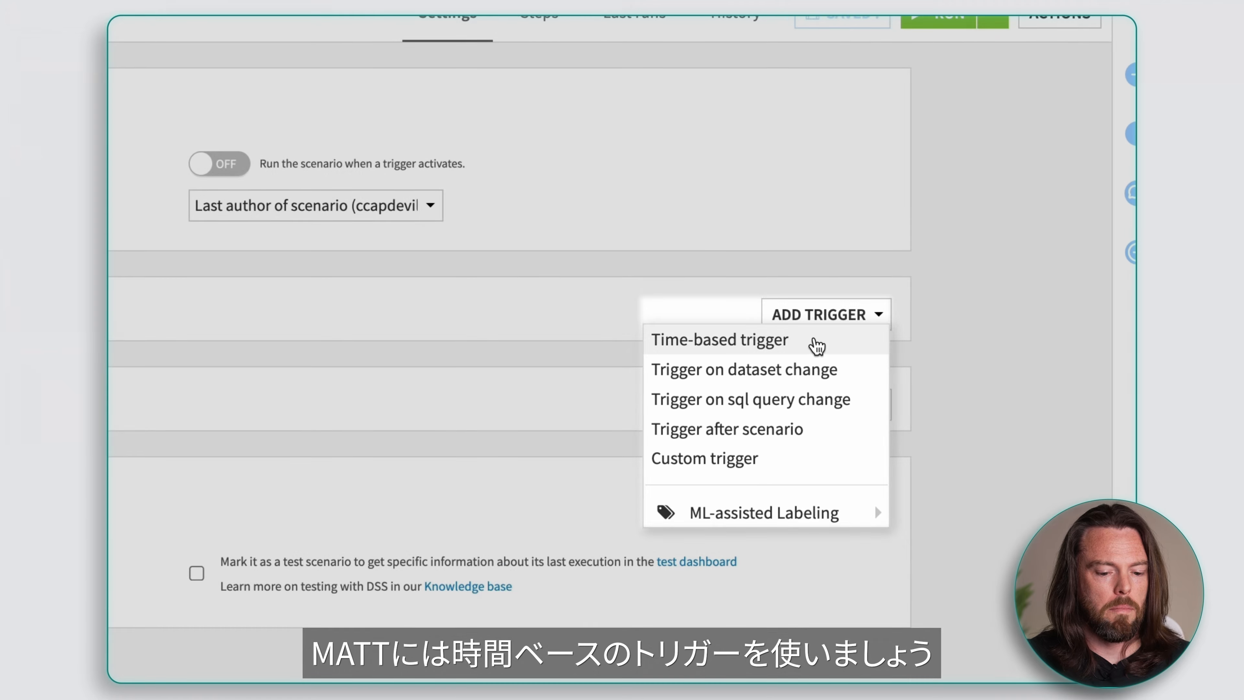
left_click(815, 341)
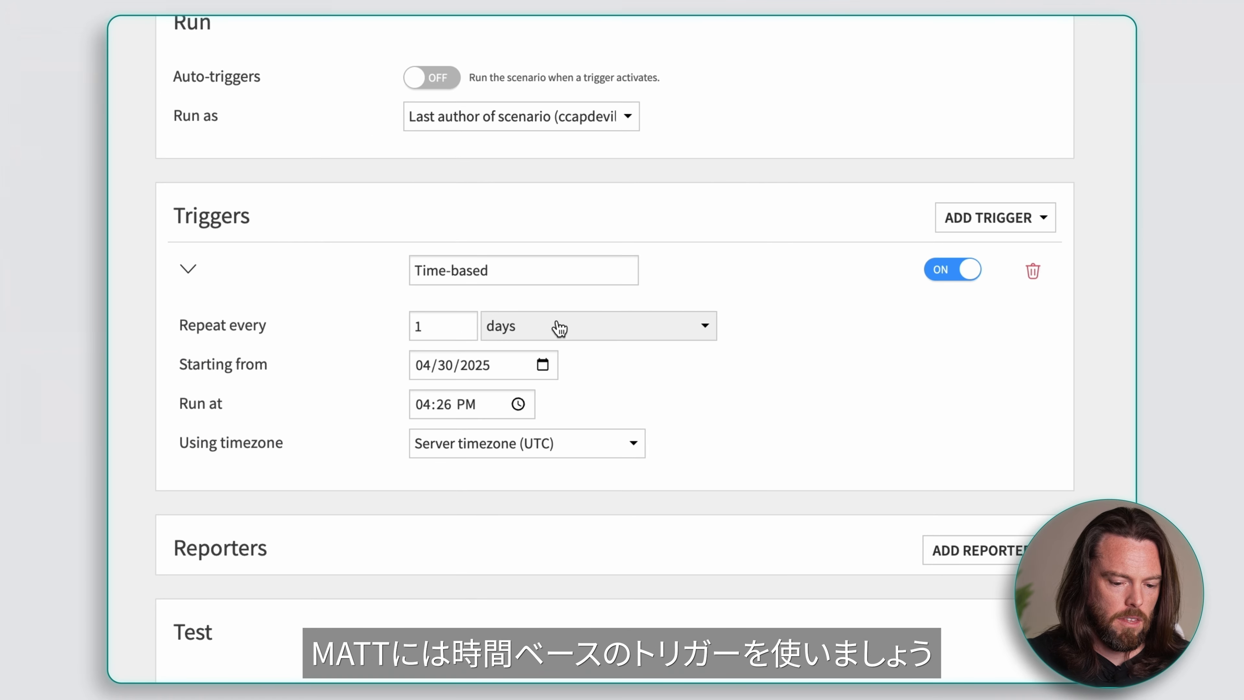
left_click(656, 337)
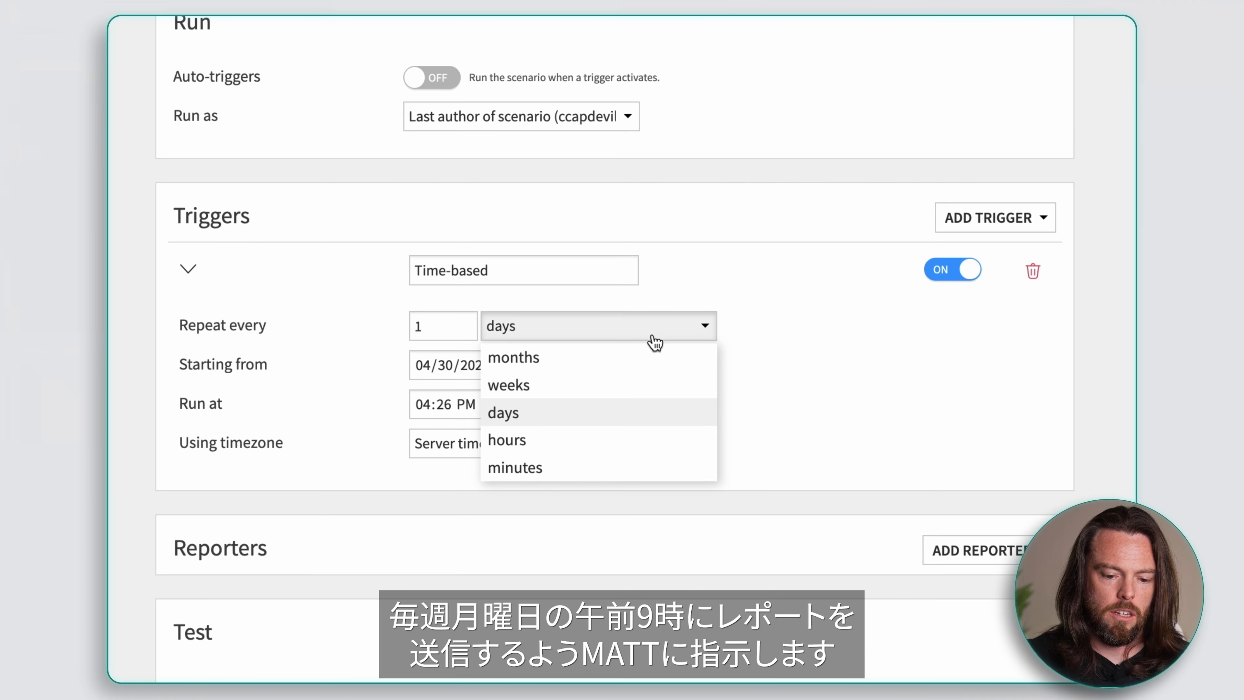
left_click(558, 387)
left_click(480, 408)
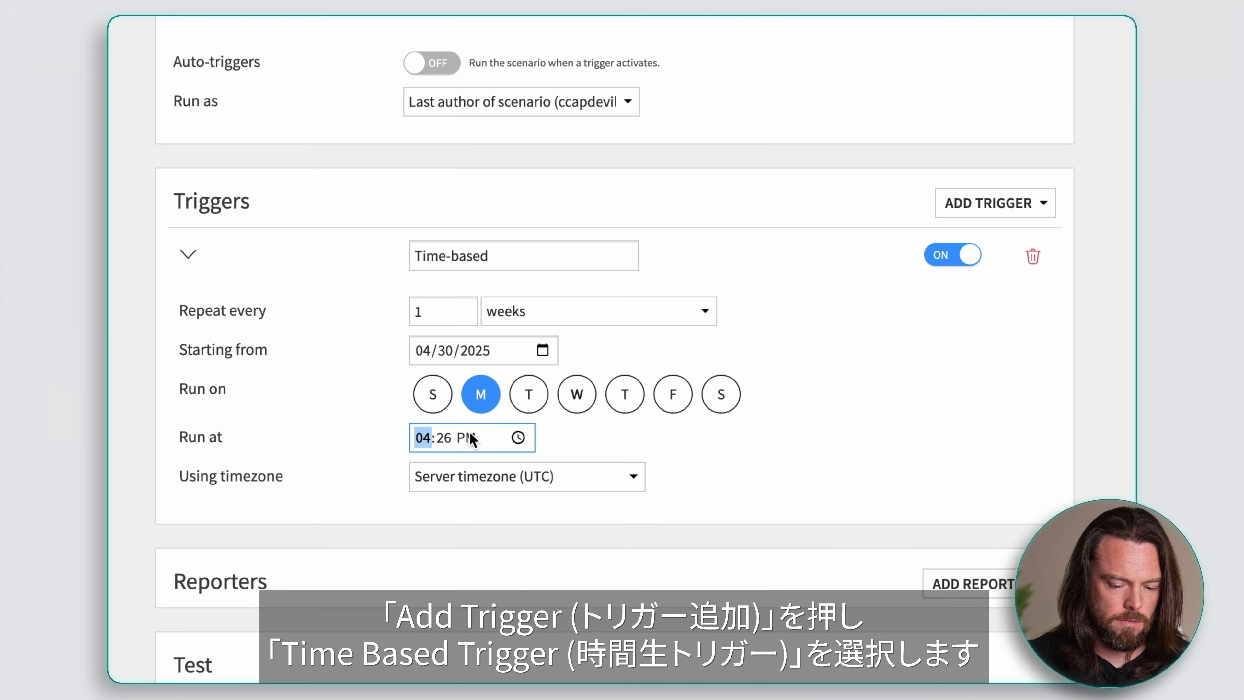
type("9:00")
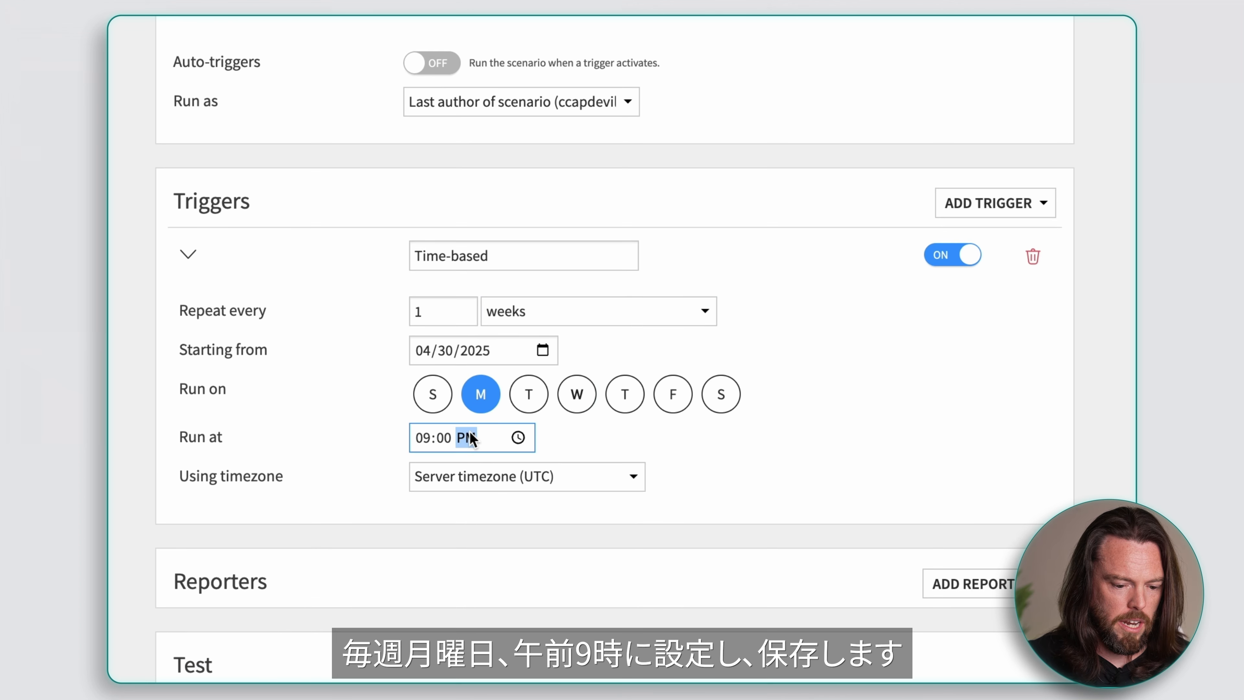